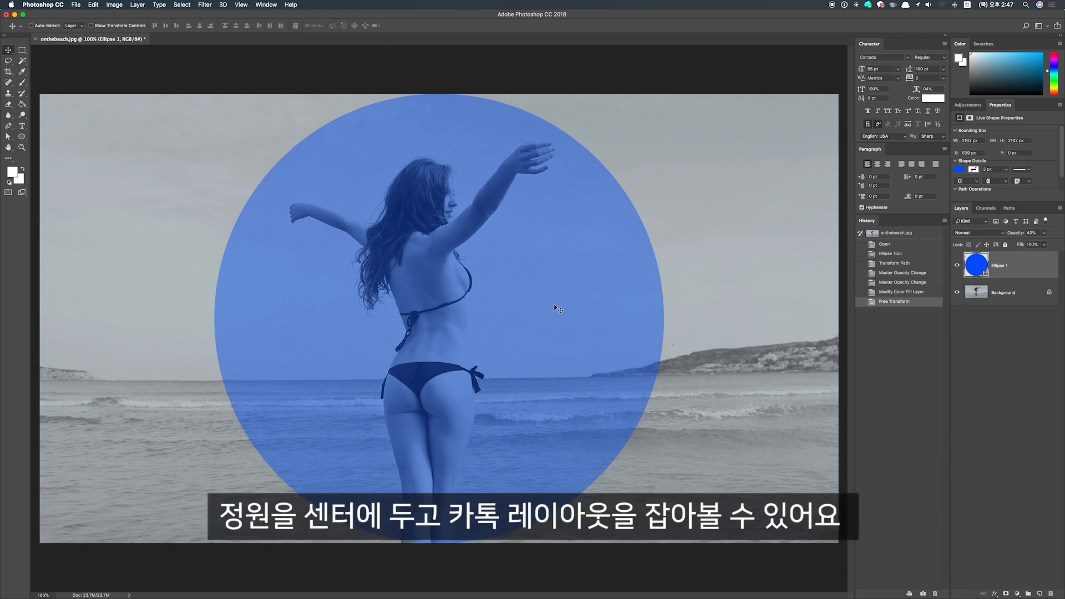
# Step: Free-transform the blue circle and shift it slightly to centre it over the photo
pyautogui.press('super+t')
pyautogui.moveTo(523, 317); pyautogui.dragTo(522, 320)
pyautogui.press('shift')
pyautogui.press('Return')
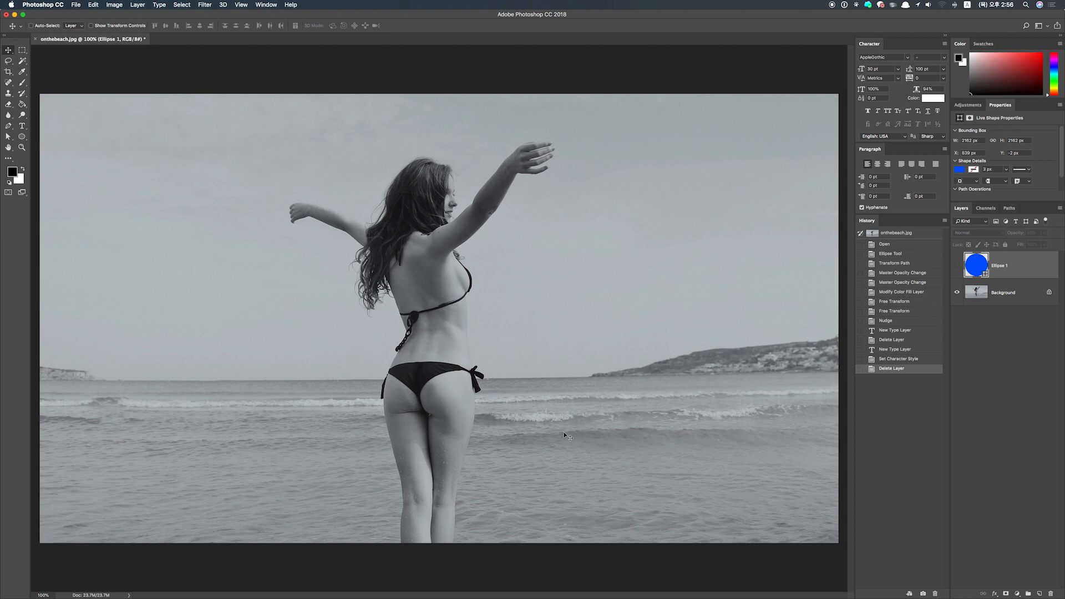
# Step: Add a white text layer reading "On The Beach" over the sky beside the woman
pyautogui.click(23, 127)
pyautogui.click(191, 266)
pyautogui.write('d')
pyautogui.press('BackSpace')
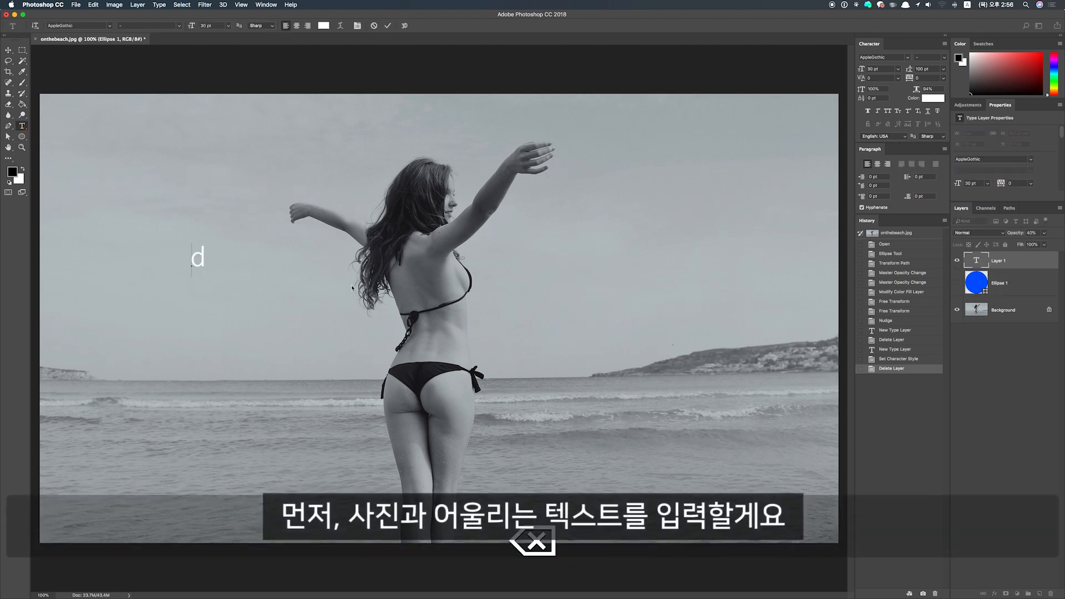
pyautogui.write('On The Beach')
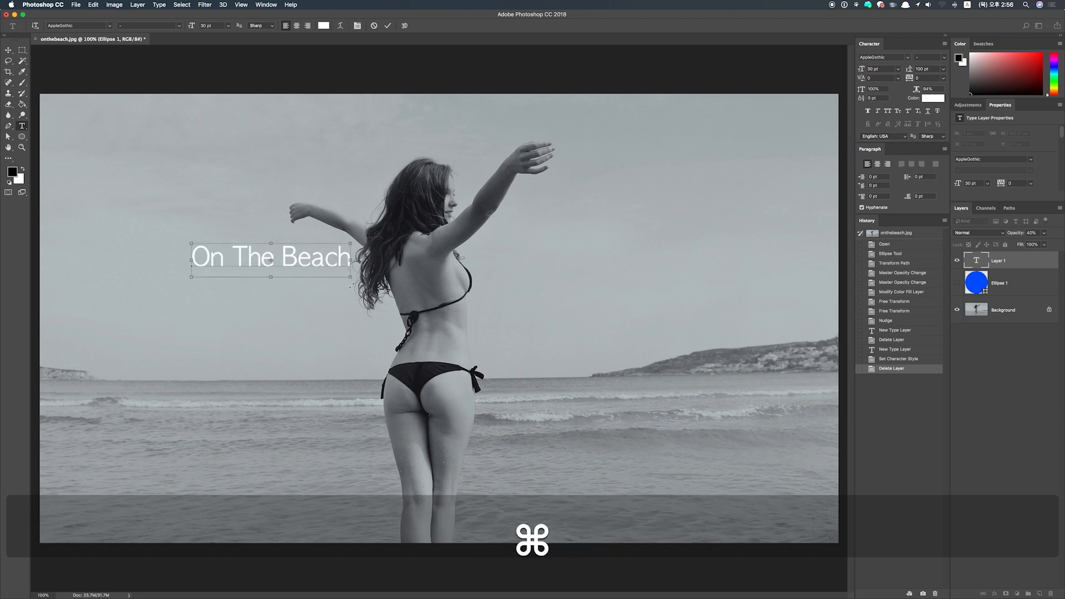
pyautogui.press('super+Return')
# Step: Move the "On The Beach" text over the woman's back and enlarge it to about 55 pt
pyautogui.press('v')
pyautogui.moveTo(320, 267); pyautogui.dragTo(471, 304)
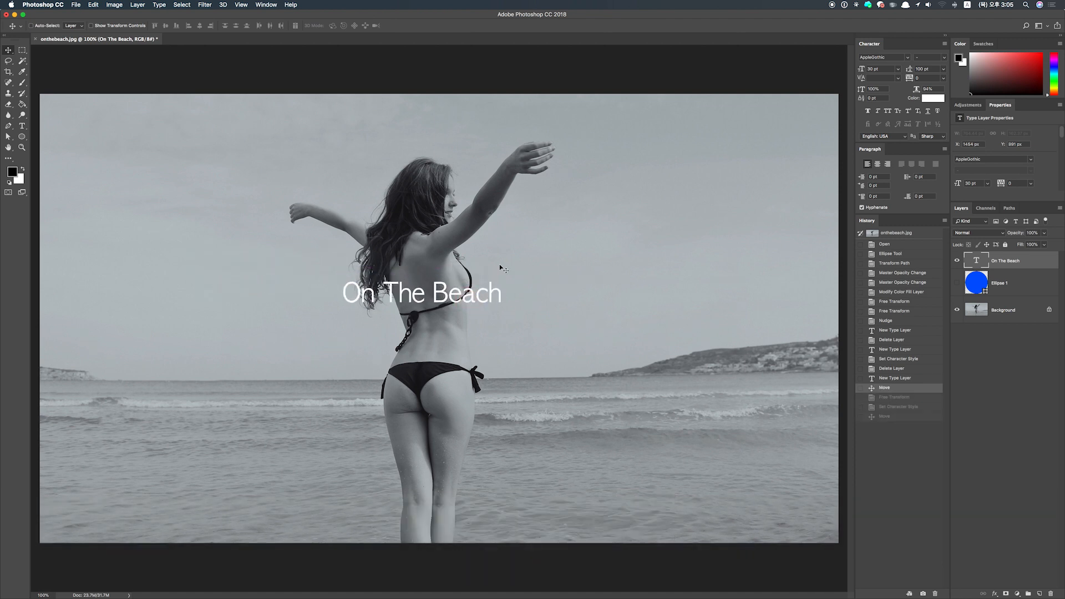
pyautogui.press('super+t')
pyautogui.moveTo(502, 279); pyautogui.dragTo(563, 242)
pyautogui.press('Return')
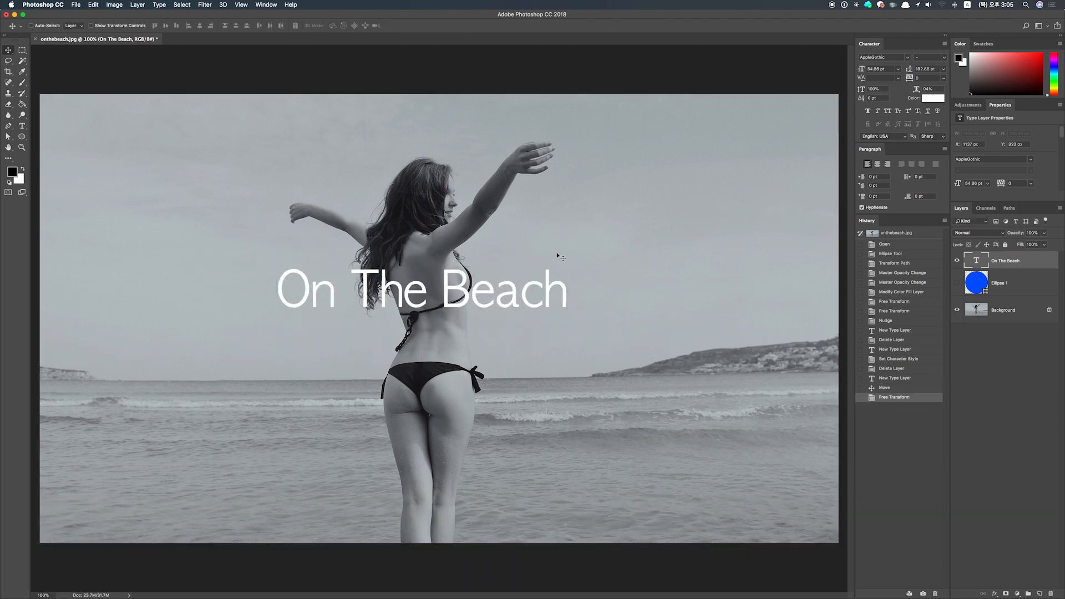
# Step: Change the text's font to Cortado and reposition the text across the woman's back
pyautogui.write('Cortado')
pyautogui.press('Return')
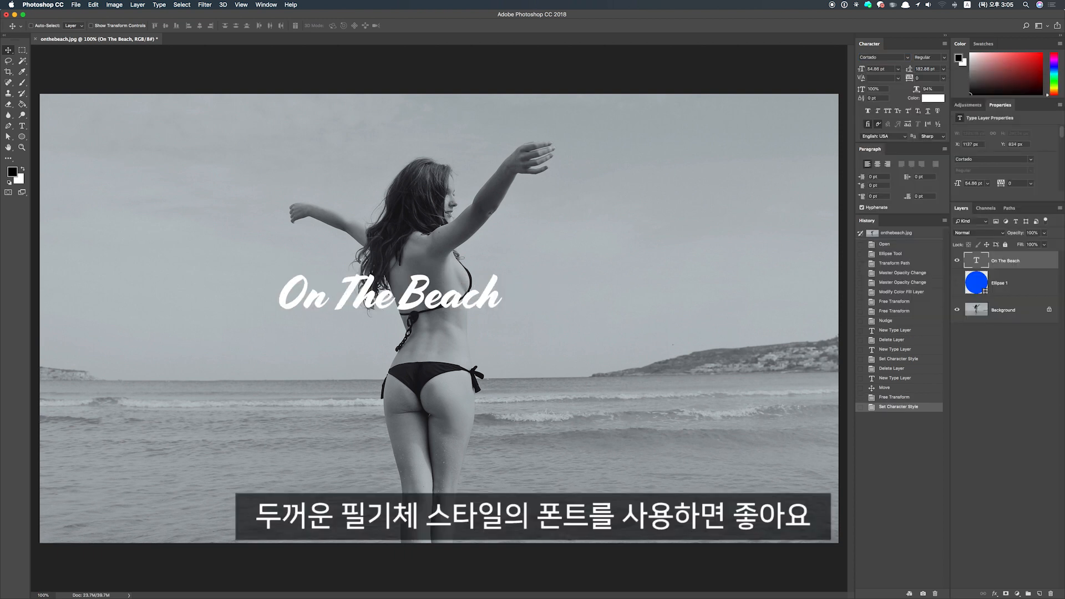
pyautogui.moveTo(464, 307); pyautogui.dragTo(502, 325)
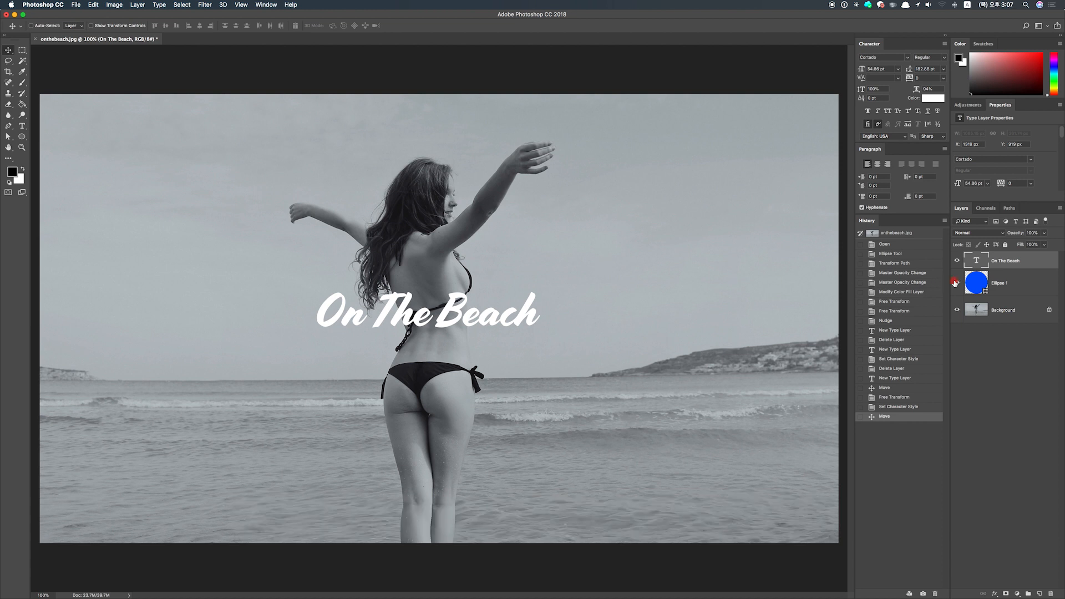
# Step: Show the Ellipse 1 circle and send the text layer behind it
pyautogui.click(956, 283)
pyautogui.press('super+bracketleft')
# Step: Scale the text up to about 106 pt and centre it within the width of the blue circle
pyautogui.press('super+t')
pyautogui.moveTo(538, 284); pyautogui.dragTo(642, 251)
pyautogui.moveTo(589, 312); pyautogui.dragTo(596, 316)
pyautogui.hotkey('shift', 'Right')
pyautogui.hotkey('shift', 'Right')
pyautogui.hotkey('shift', 'Down')
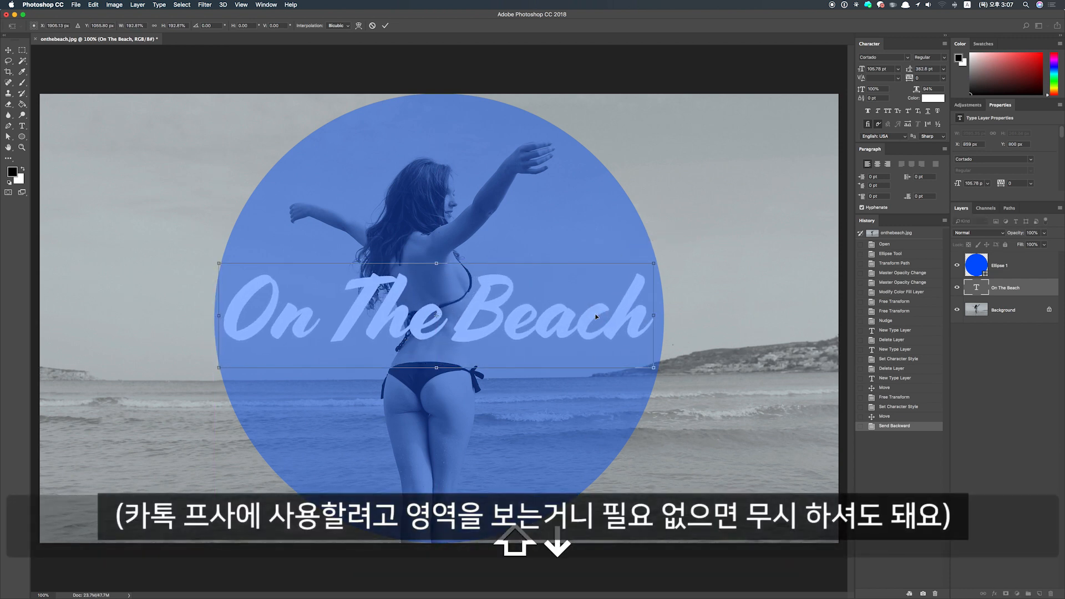
pyautogui.press('Return')
# Step: Scale the text from its centre to about 123 pt so it extends slightly past both sides of the circle
pyautogui.press('super+t')
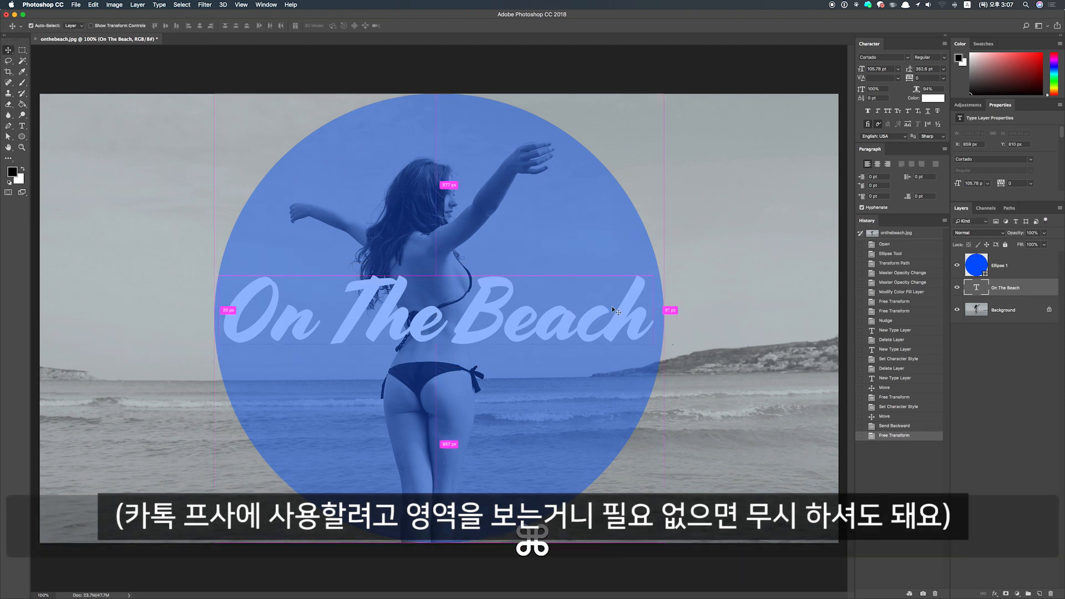
pyautogui.moveTo(654, 265); pyautogui.dragTo(694, 233)
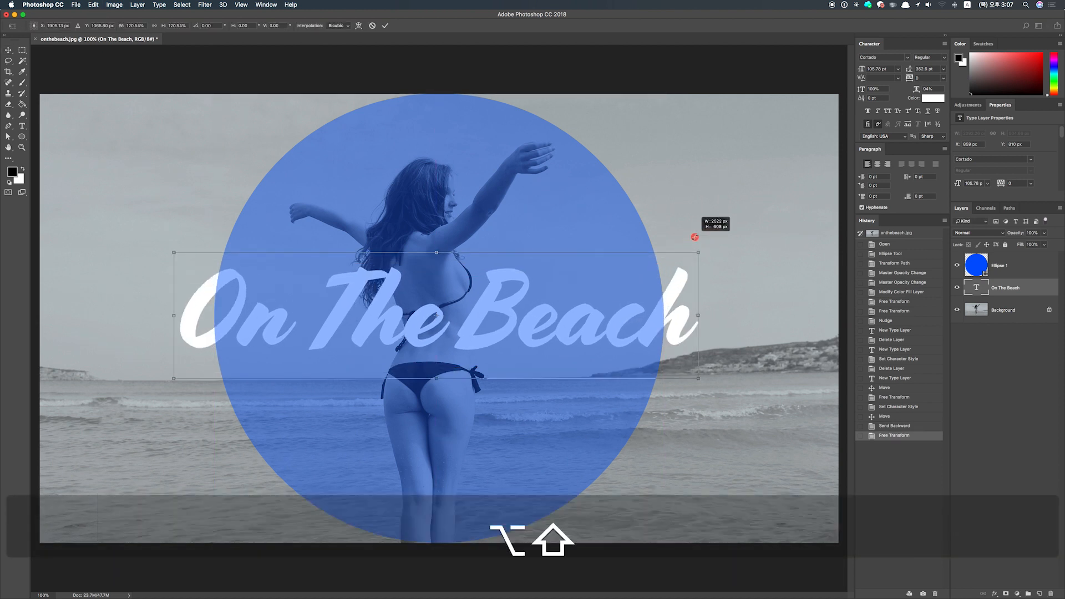
pyautogui.press('Return')
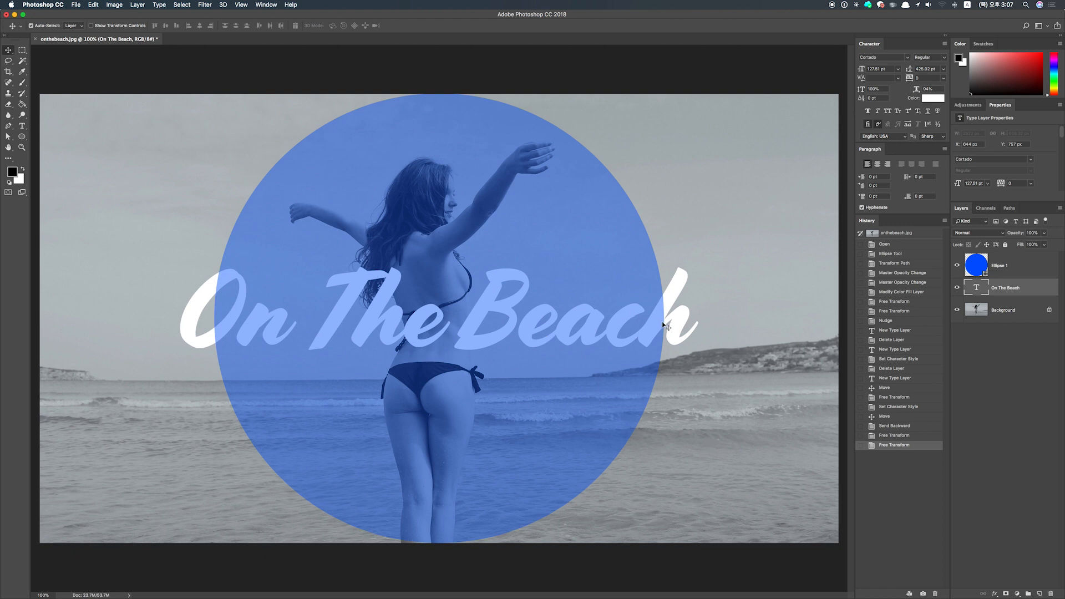
pyautogui.press('super+t')
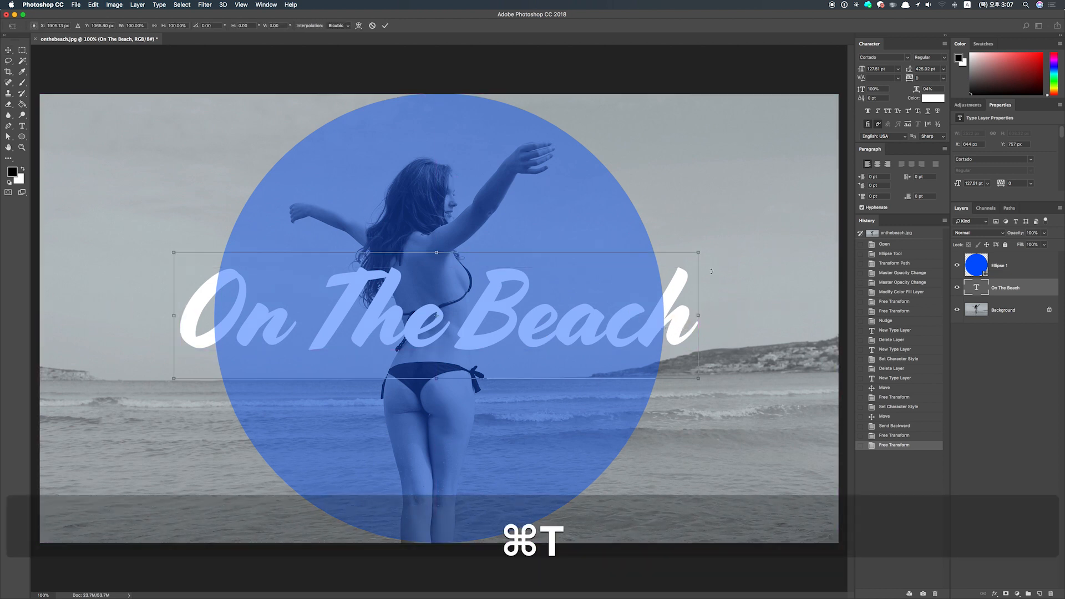
pyautogui.moveTo(699, 252)
pyautogui.mouseDown()
pyautogui.moveTo(656, 263)
pyautogui.moveTo(685, 237)
pyautogui.mouseUp()
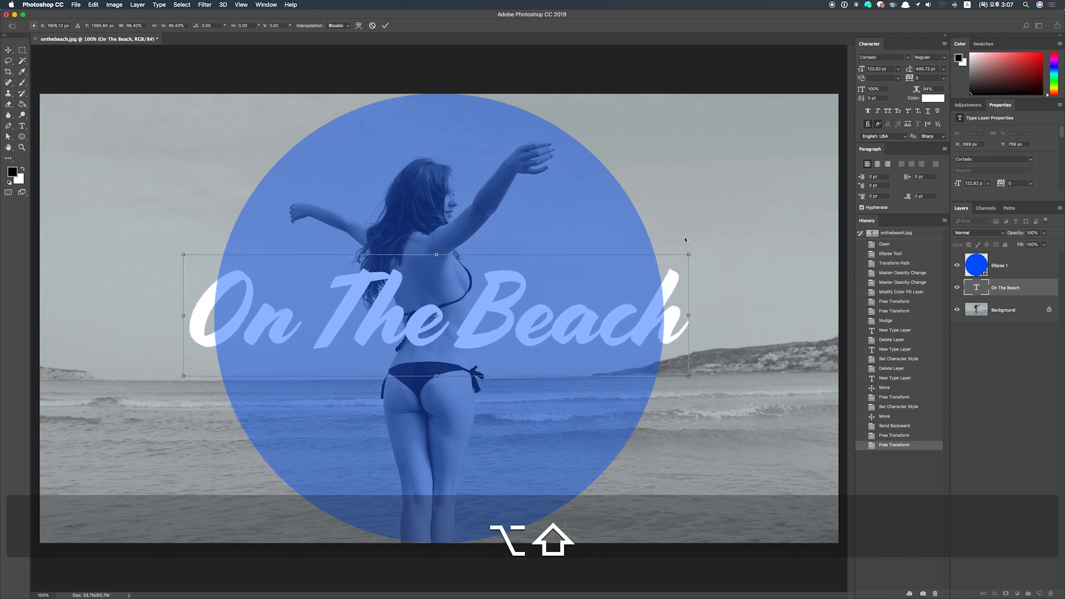
pyautogui.press('Return')
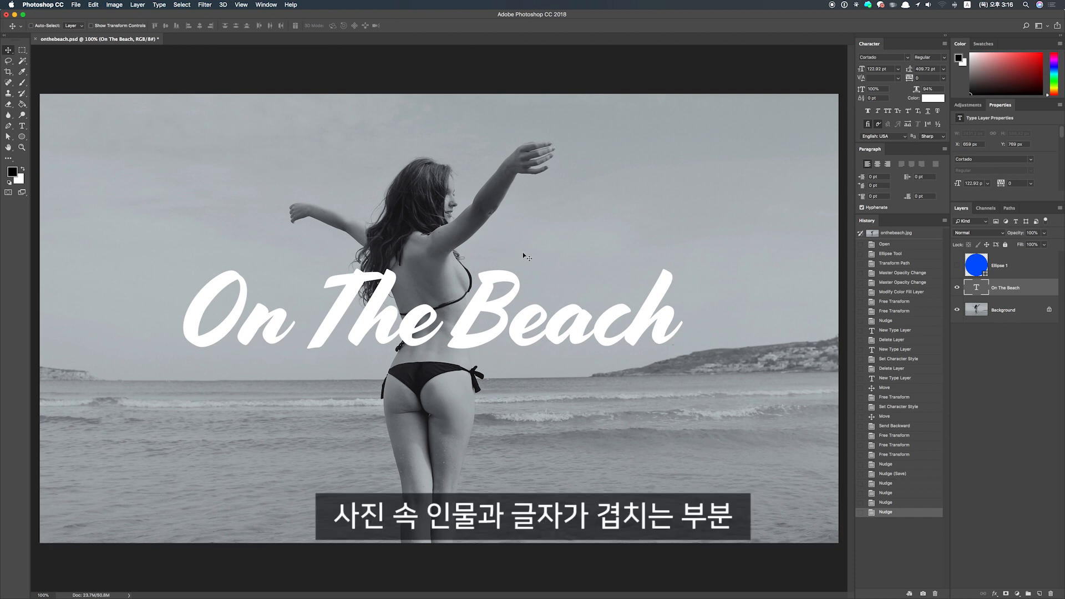
# Step: Try adding a layer mask to the text and brushing away the letters that overlap the woman's body and hair
pyautogui.press('super+equal')
pyautogui.press('super+equal')
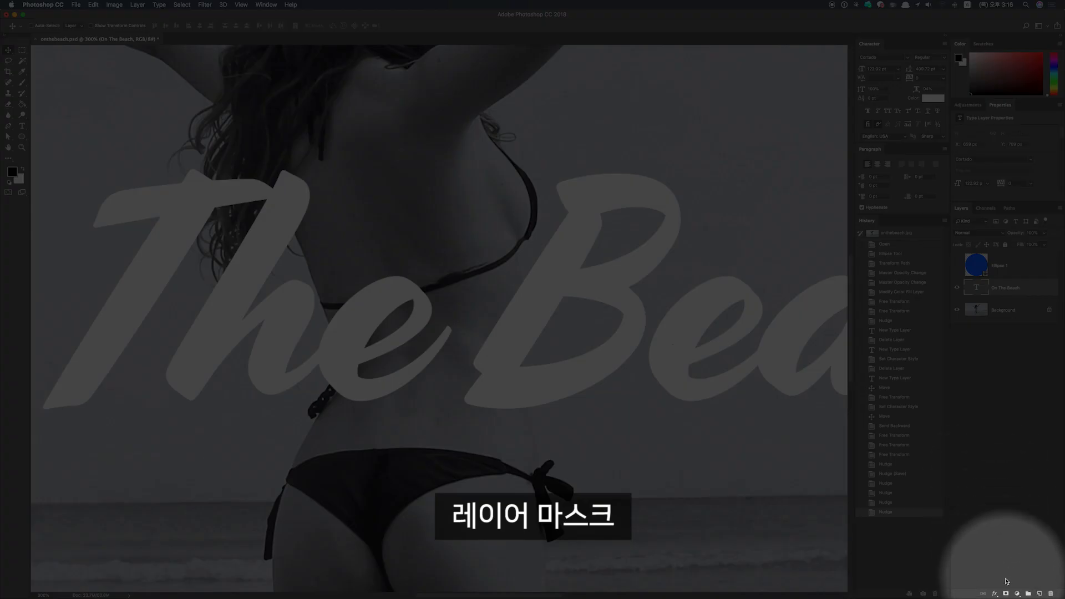
pyautogui.click(1006, 594)
pyautogui.press('b')
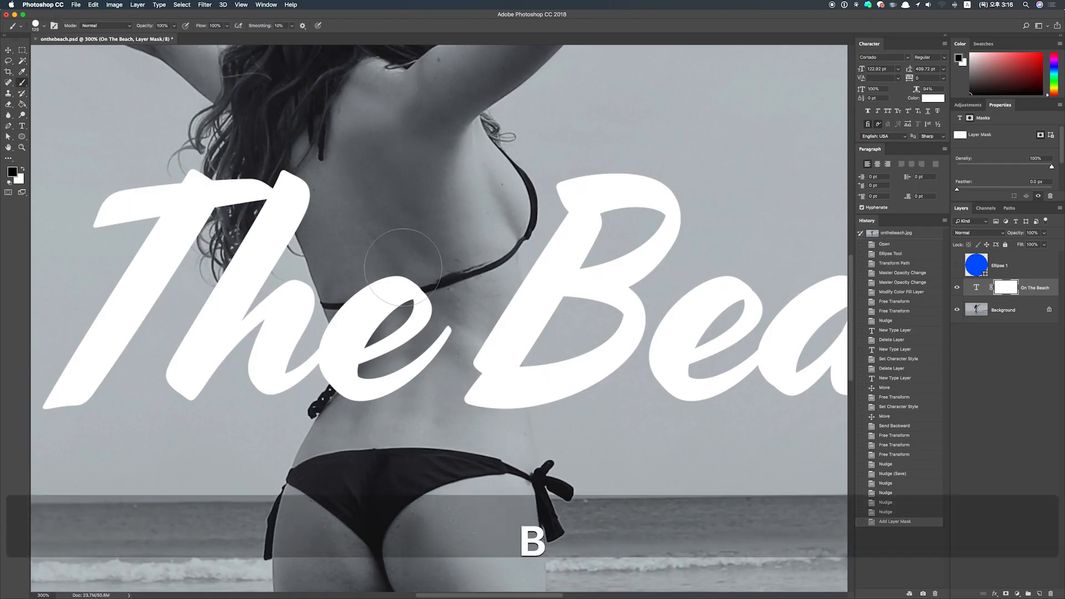
pyautogui.moveTo(417, 278); pyautogui.dragTo(399, 250)
pyautogui.moveTo(396, 304)
pyautogui.mouseDown()
pyautogui.moveTo(374, 303)
pyautogui.moveTo(370, 388)
pyautogui.mouseUp()
pyautogui.moveTo(500, 311)
pyautogui.mouseDown()
pyautogui.moveTo(482, 297)
pyautogui.moveTo(490, 400)
pyautogui.mouseUp()
pyautogui.press('super+0')
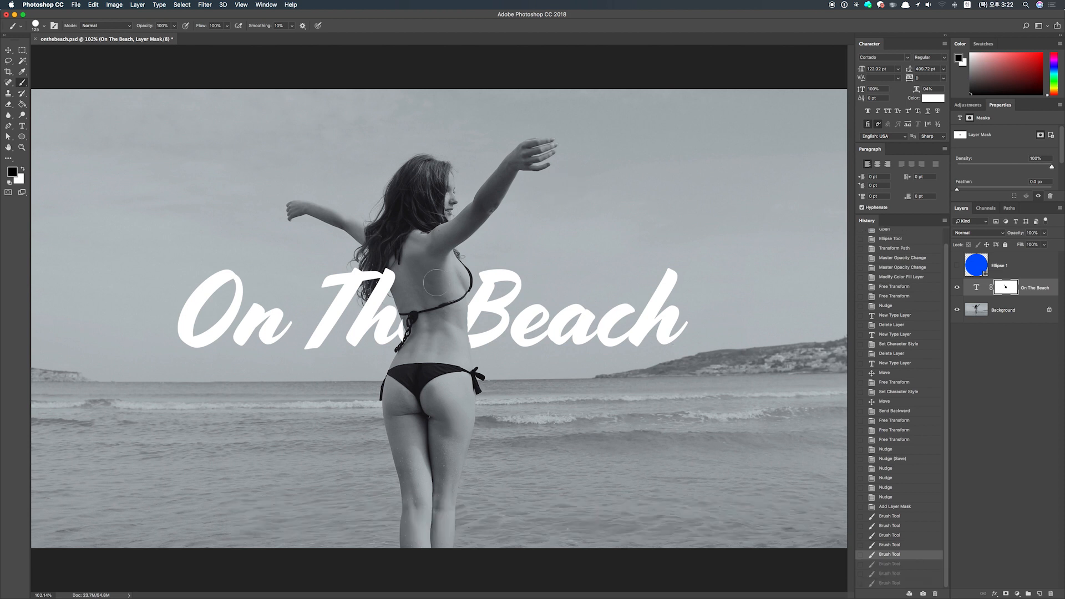
pyautogui.moveTo(404, 249)
pyautogui.mouseDown()
pyautogui.moveTo(406, 291)
pyautogui.moveTo(388, 250)
pyautogui.moveTo(376, 281)
pyautogui.mouseUp()
pyautogui.moveTo(381, 270)
pyautogui.mouseDown()
pyautogui.moveTo(376, 280)
pyautogui.moveTo(390, 272)
pyautogui.mouseUp()
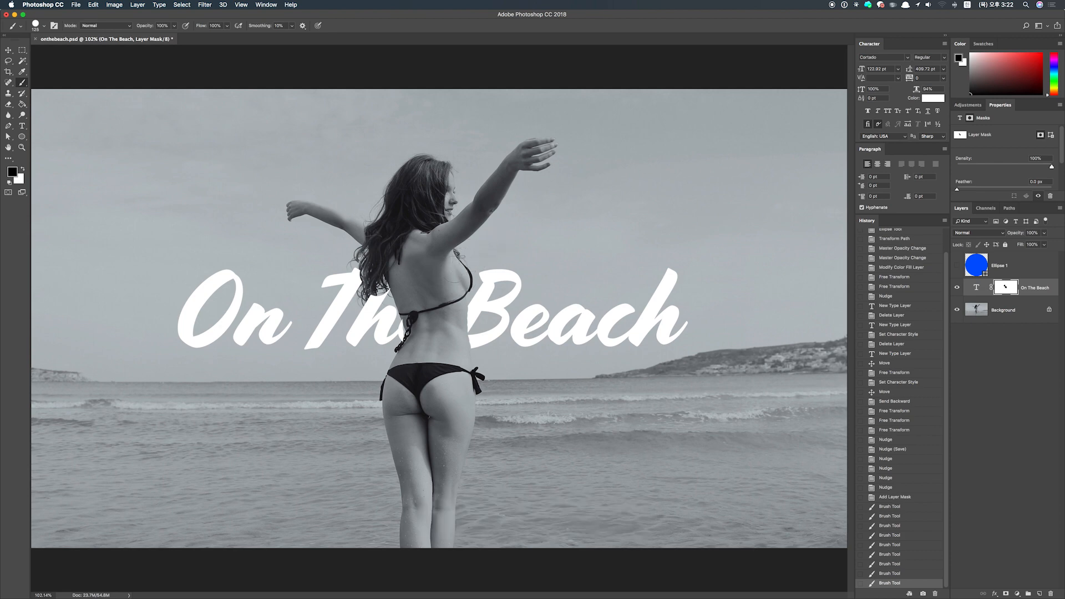
pyautogui.press('super+equal')
pyautogui.press('super+equal')
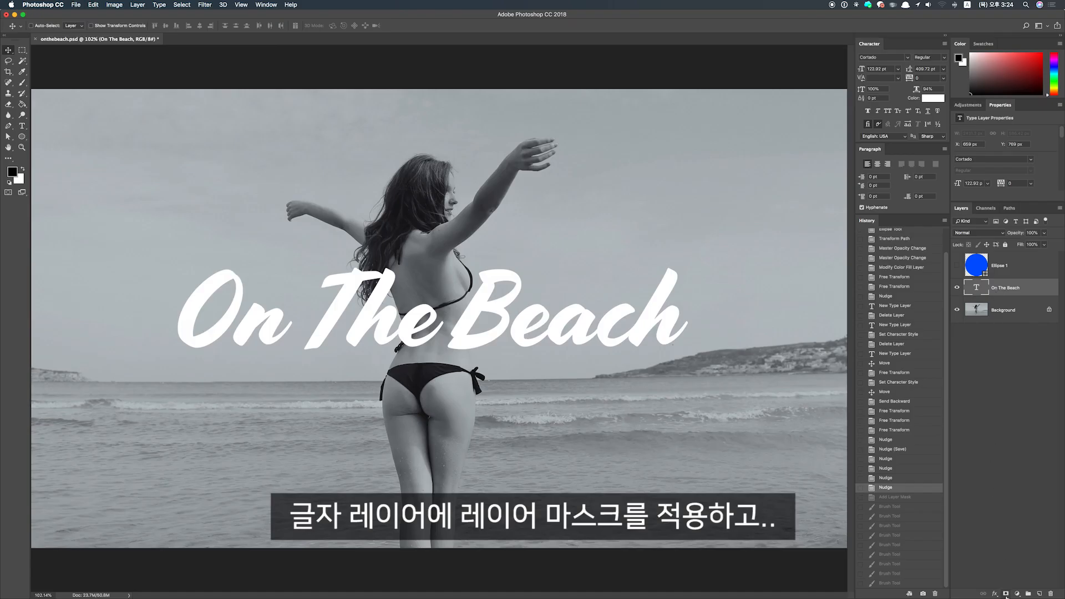
# Step: Add a layer mask to the "On The Beach" layer and brush black over the letters overlapping the woman's body and hair
pyautogui.click(1006, 594)
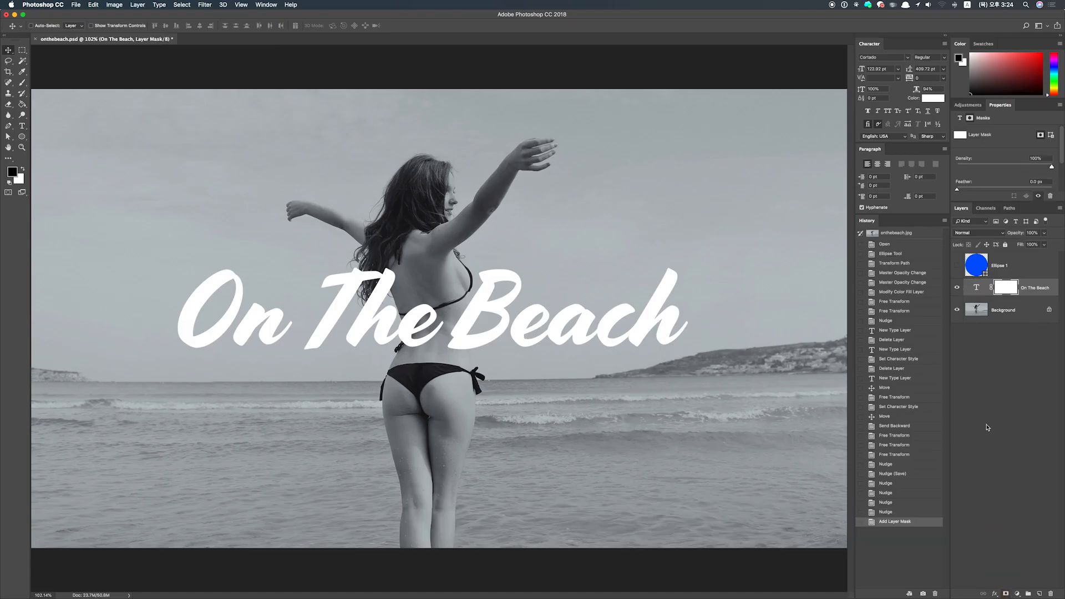
pyautogui.press('super+equal')
pyautogui.press('super+equal')
pyautogui.press('super+equal')
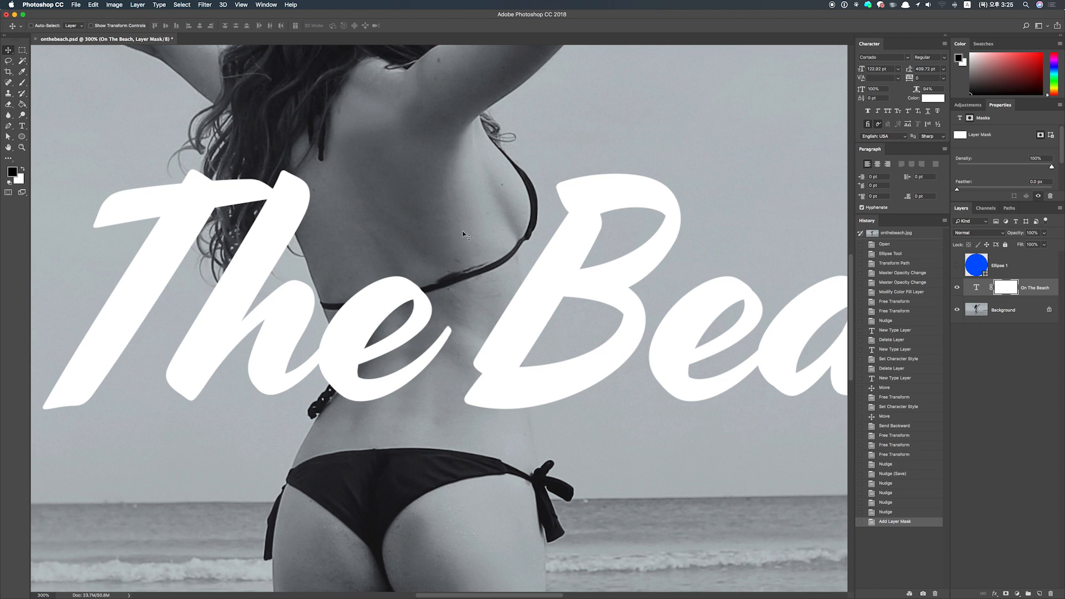
pyautogui.press('b')
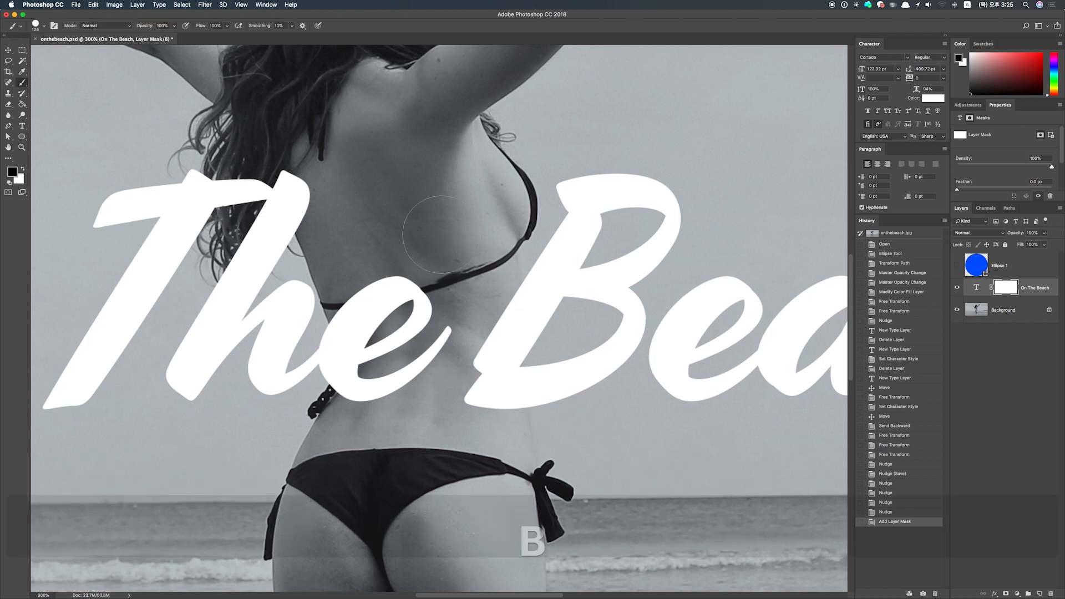
pyautogui.moveTo(491, 296); pyautogui.dragTo(498, 403)
pyautogui.moveTo(415, 239)
pyautogui.mouseDown()
pyautogui.moveTo(349, 392)
pyautogui.moveTo(364, 330)
pyautogui.moveTo(363, 355)
pyautogui.mouseUp()
pyautogui.moveTo(331, 199)
pyautogui.mouseDown()
pyautogui.moveTo(329, 207)
pyautogui.moveTo(202, 185)
pyautogui.moveTo(214, 186)
pyautogui.mouseUp()
pyautogui.moveTo(219, 238)
pyautogui.mouseDown()
pyautogui.moveTo(219, 265)
pyautogui.moveTo(241, 273)
pyautogui.moveTo(269, 248)
pyautogui.moveTo(275, 268)
pyautogui.moveTo(212, 294)
pyautogui.moveTo(246, 289)
pyautogui.moveTo(312, 247)
pyautogui.moveTo(355, 321)
pyautogui.mouseUp()
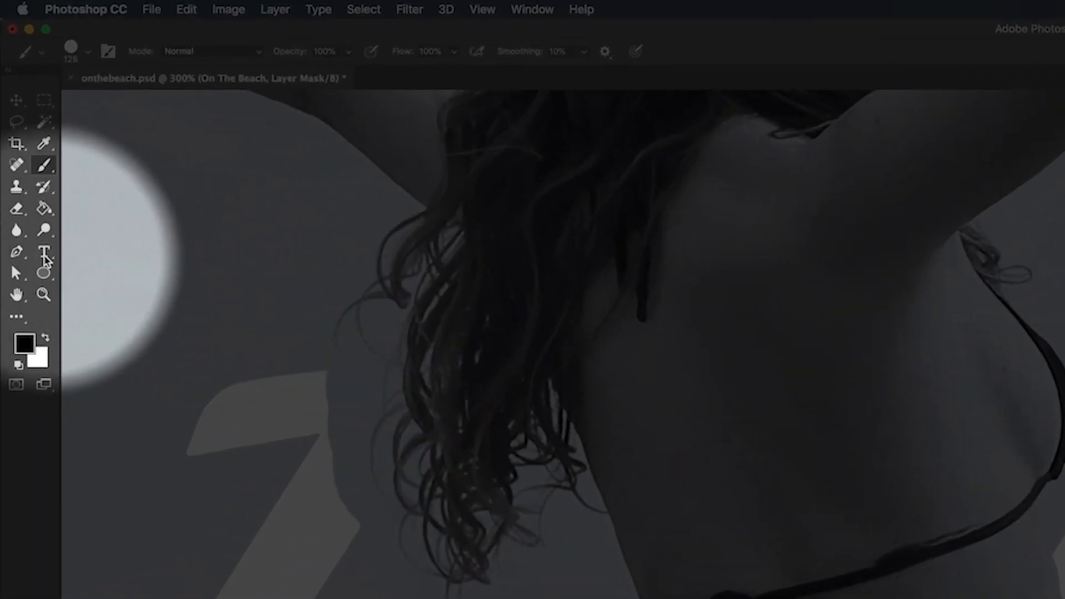
# Step: Trace the edge of the woman's waist beside the letter B with a curved Pen tool path
pyautogui.click(17, 251)
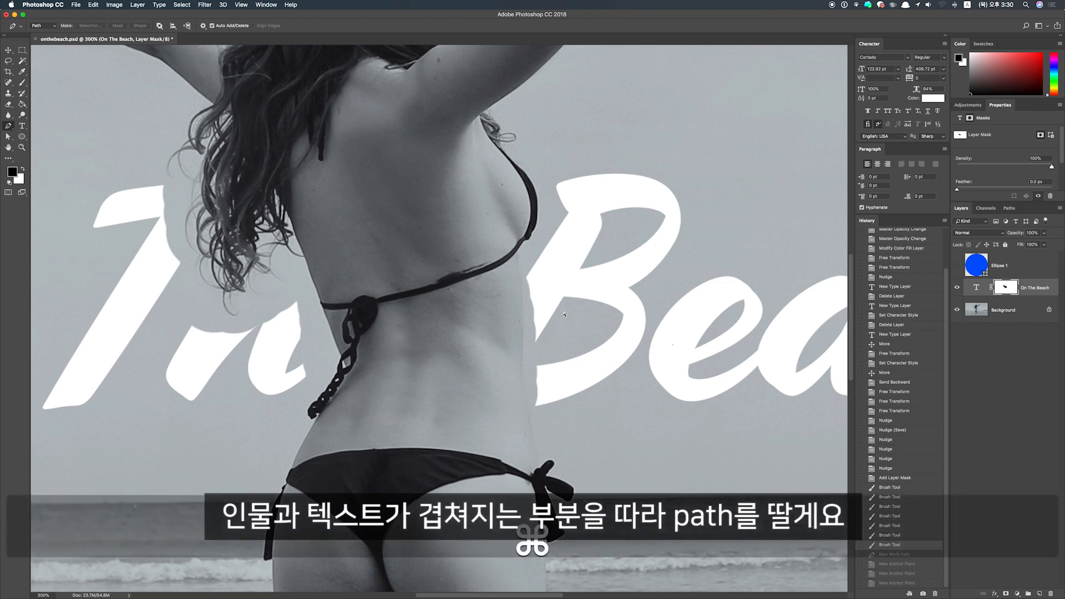
pyautogui.hotkey('ctrl', '=')
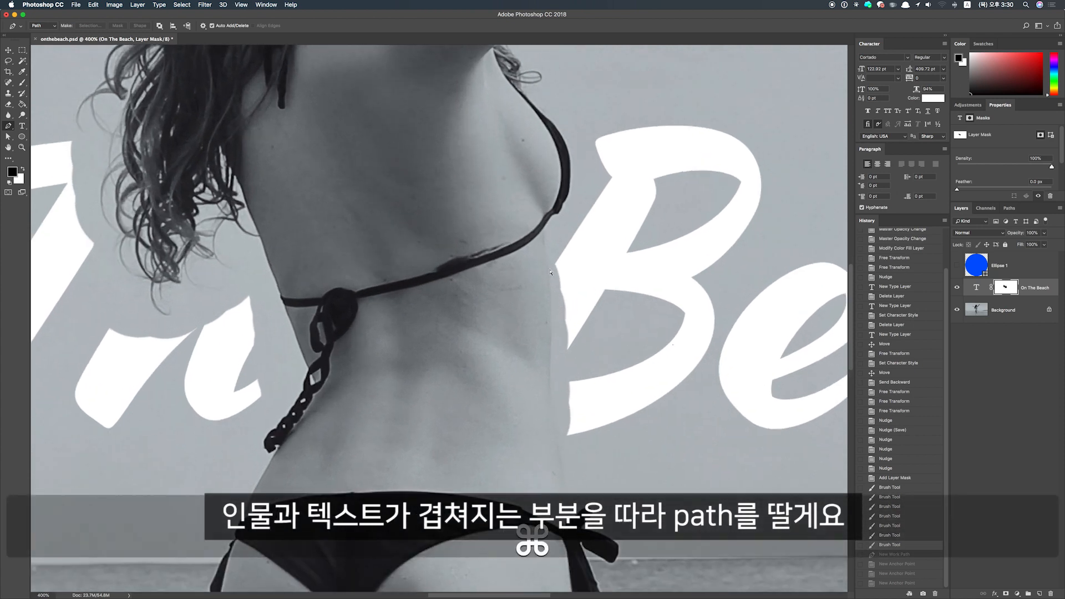
pyautogui.hotkey('ctrl', '=')
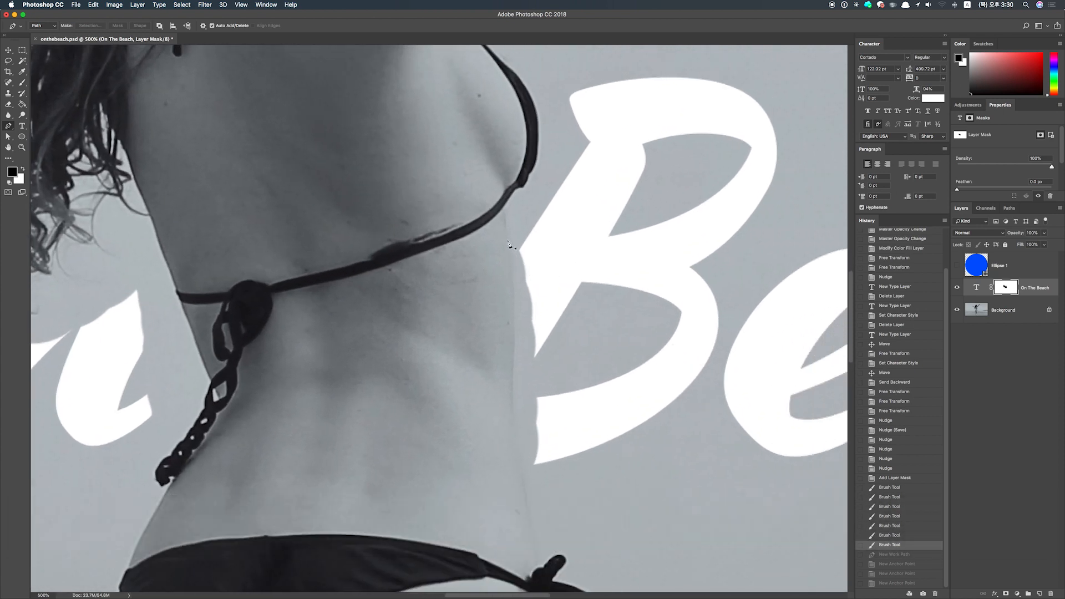
pyautogui.click(507, 240)
pyautogui.moveTo(515, 301); pyautogui.dragTo(514, 318)
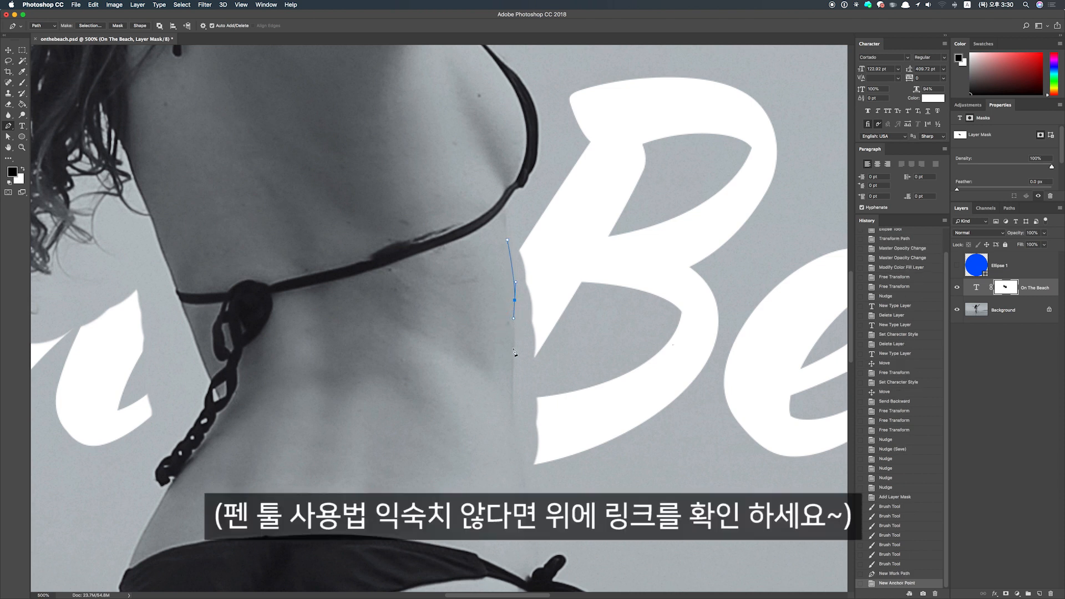
pyautogui.click(511, 371)
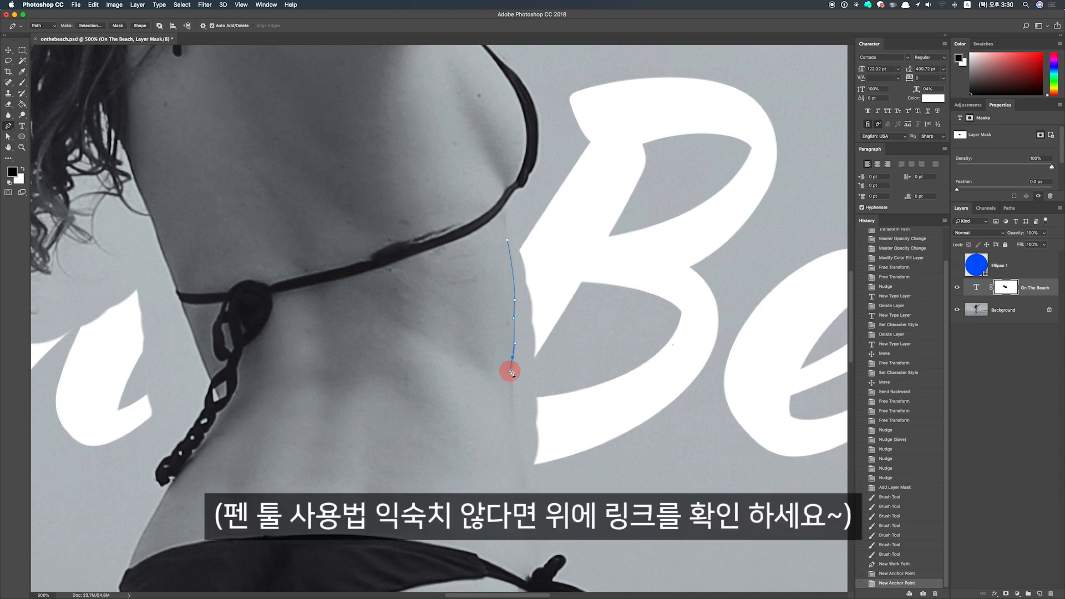
pyautogui.keyDown('alt'); pyautogui.click(511, 371); pyautogui.keyUp('alt')
pyautogui.moveTo(514, 375); pyautogui.dragTo(514, 376)
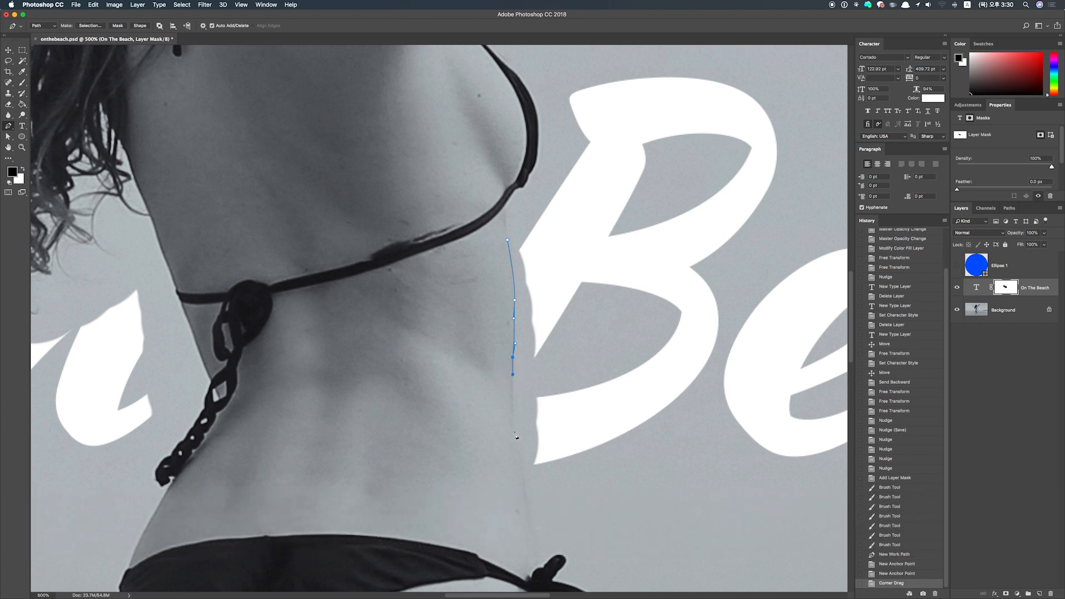
pyautogui.moveTo(515, 432); pyautogui.dragTo(517, 442)
pyautogui.press('alt')
pyautogui.moveTo(527, 501); pyautogui.dragTo(527, 505)
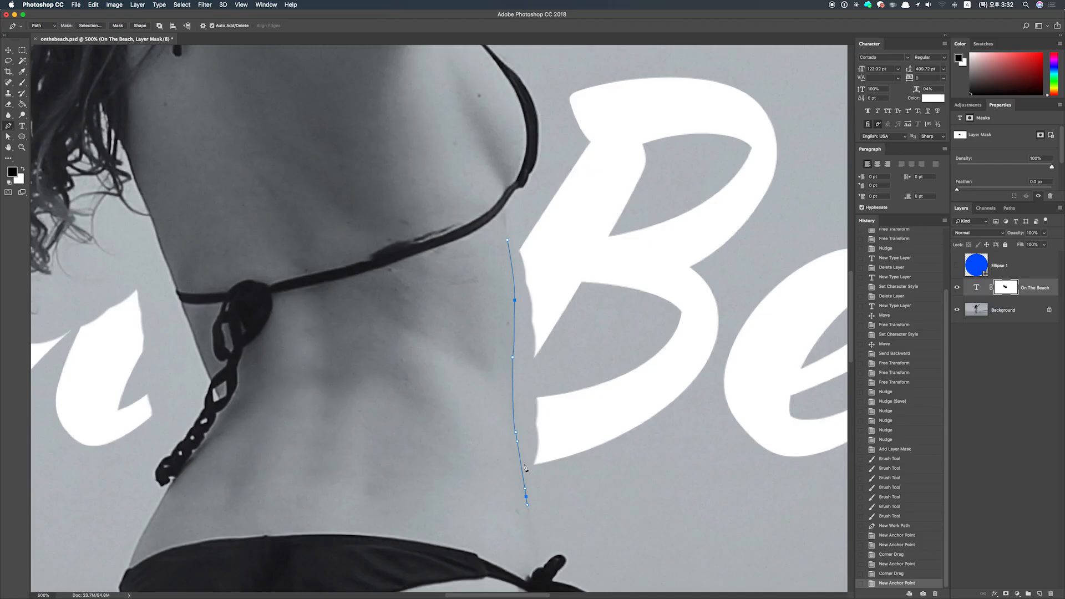
# Step: Continue the path around the masked part of the letter B and close it at the starting anchor
pyautogui.click(631, 493)
pyautogui.click(704, 409)
pyautogui.click(698, 238)
pyautogui.click(559, 179)
pyautogui.click(523, 229)
pyautogui.click(507, 240)
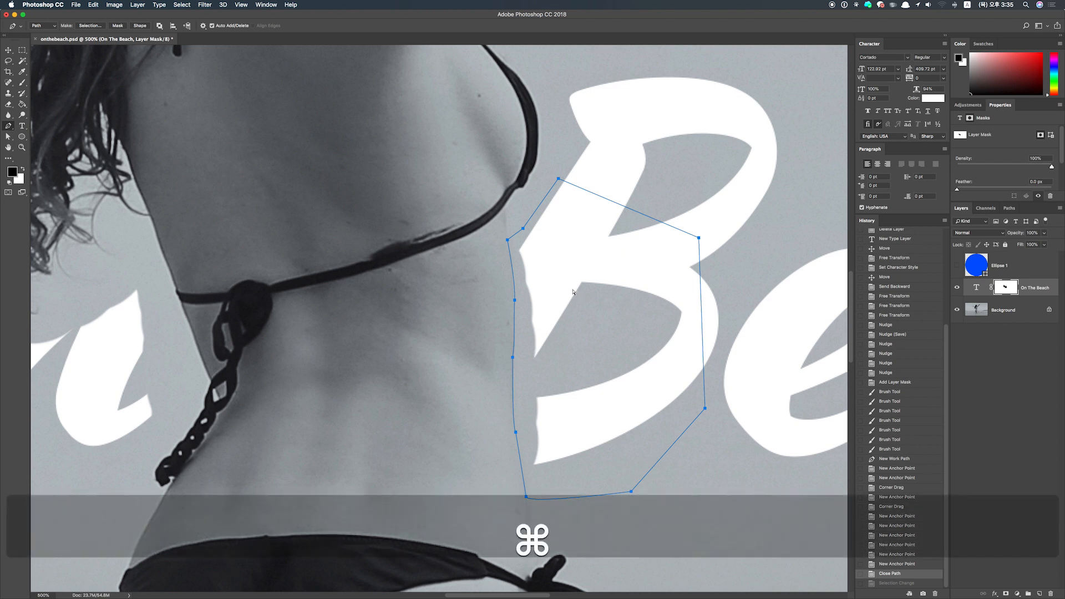
# Step: Convert the path to a selection and brush white on the mask inside it to restore the B up to the waist edge
pyautogui.hotkey('ctrl', 'Return')
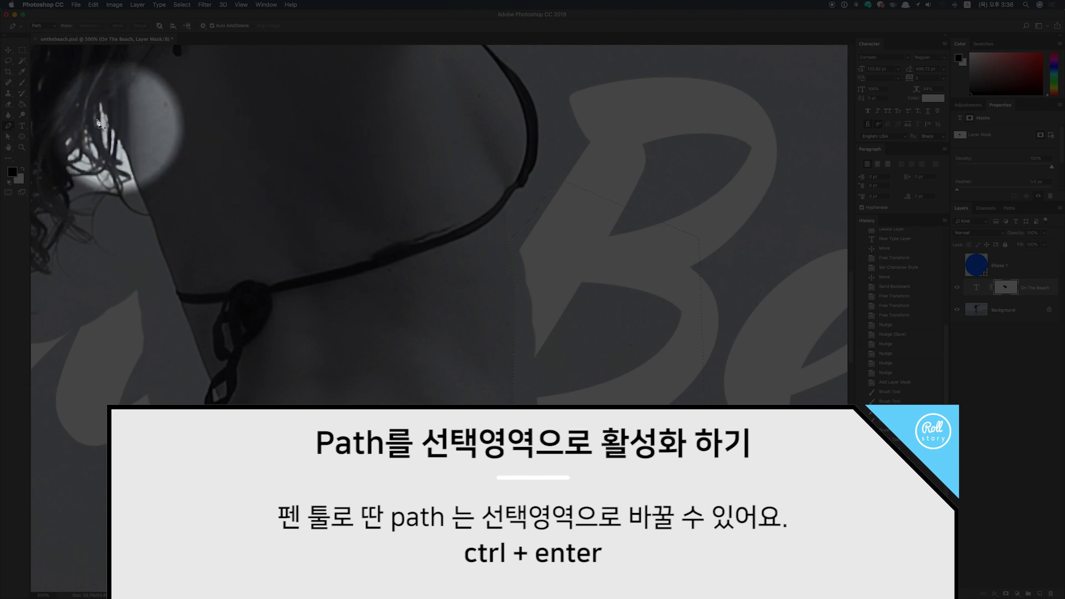
pyautogui.click(25, 85)
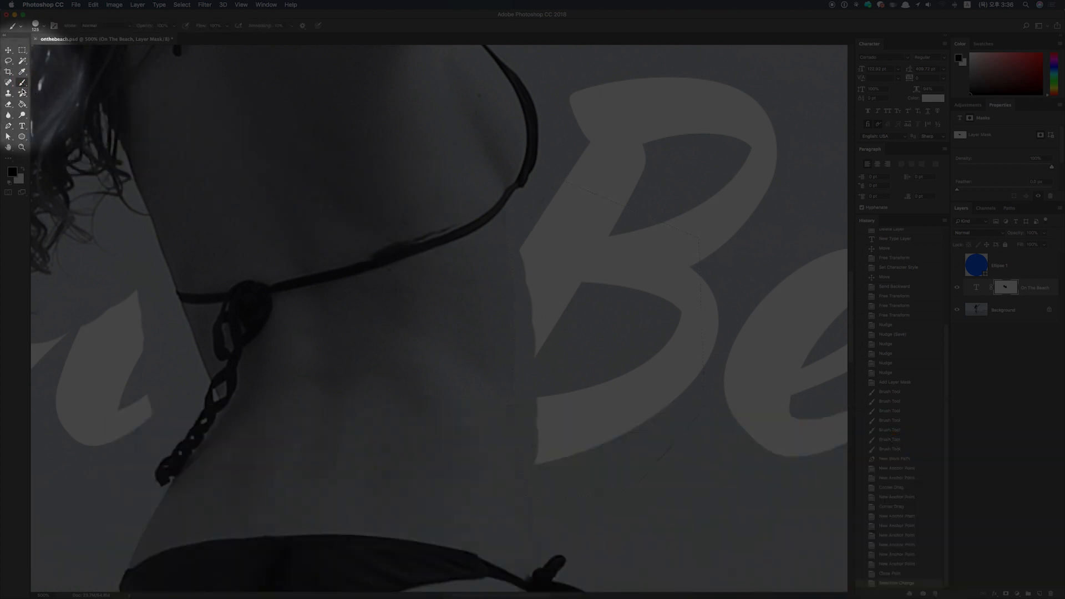
pyautogui.press('x')
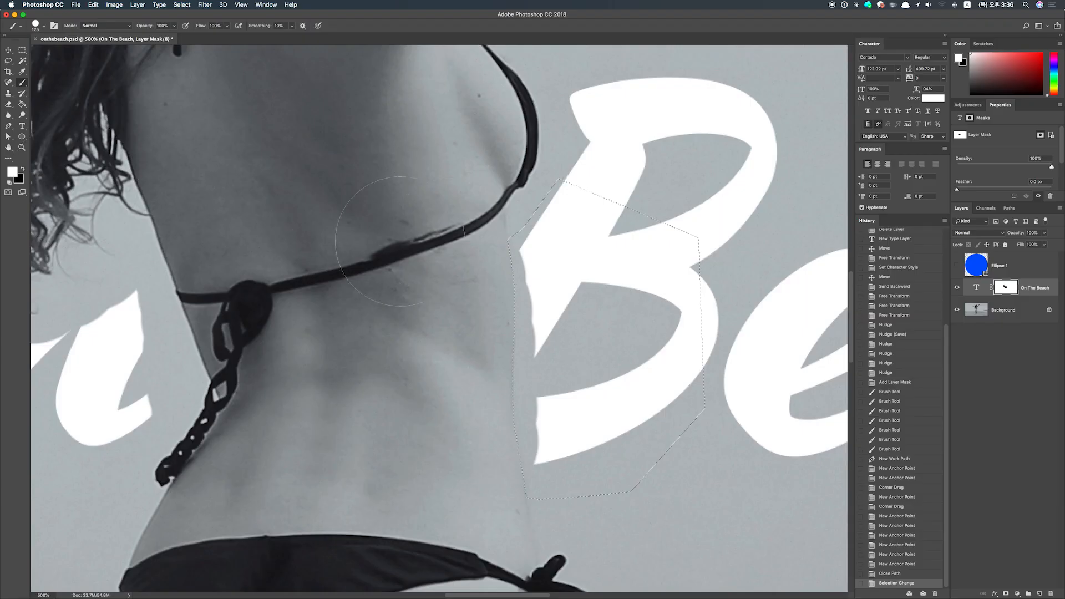
pyautogui.moveTo(555, 228)
pyautogui.mouseDown()
pyautogui.moveTo(548, 274)
pyautogui.moveTo(513, 325)
pyautogui.moveTo(515, 399)
pyautogui.mouseUp()
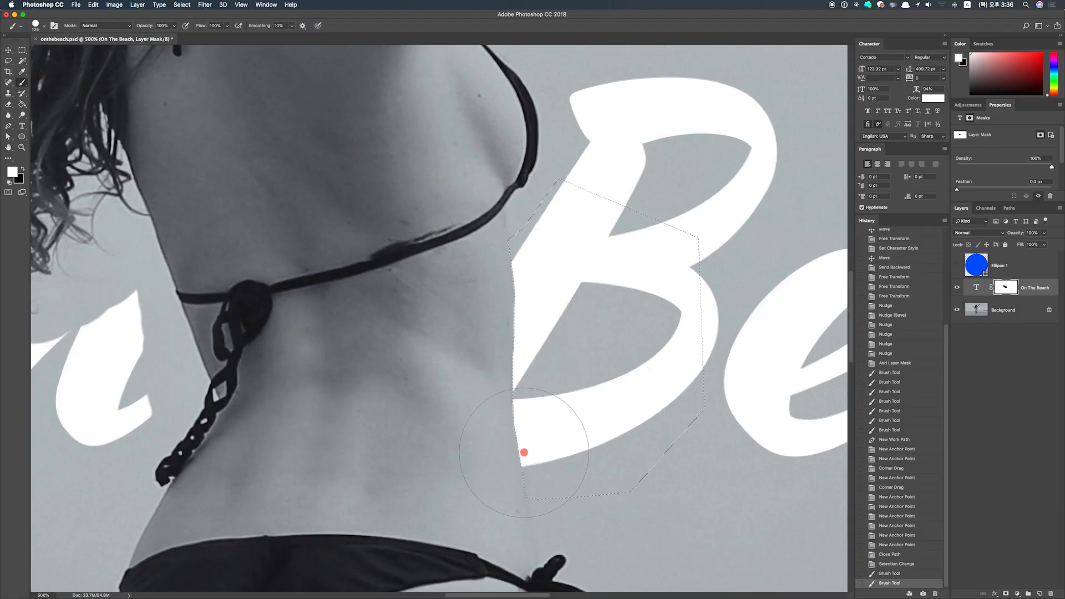
# Step: Finish brushing white on the mask along the waist edge of the letter B and clear the selection
pyautogui.moveTo(524, 451); pyautogui.dragTo(511, 324)
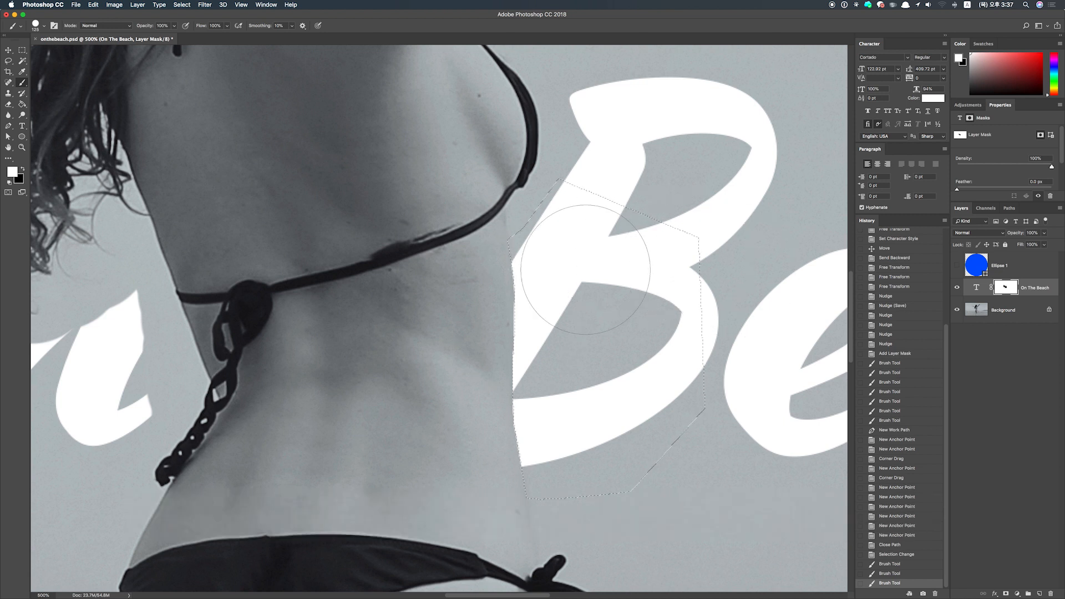
pyautogui.press('super+d')
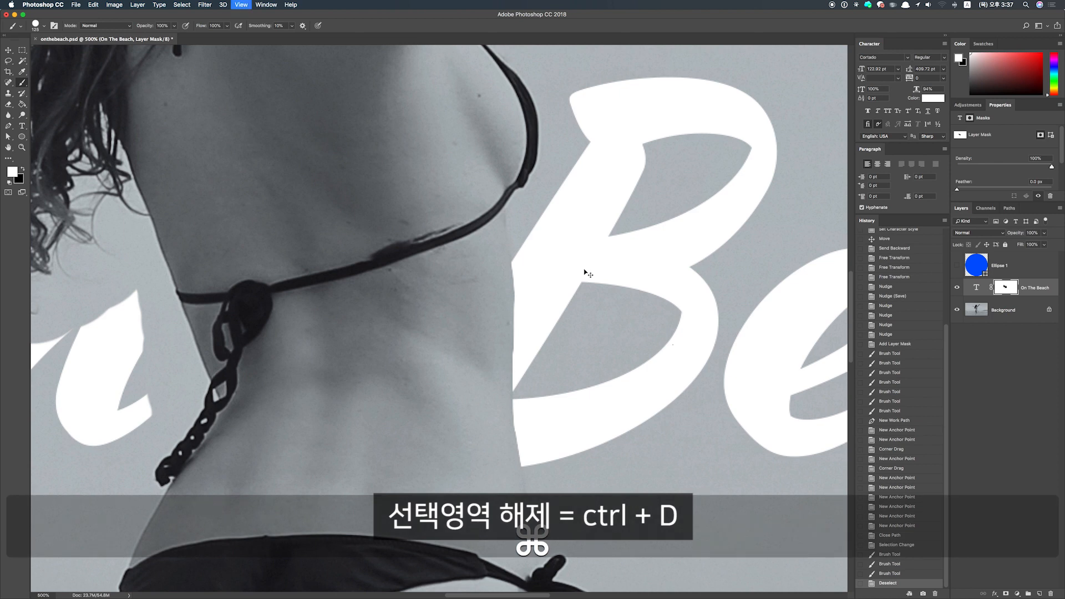
pyautogui.press('super+0')
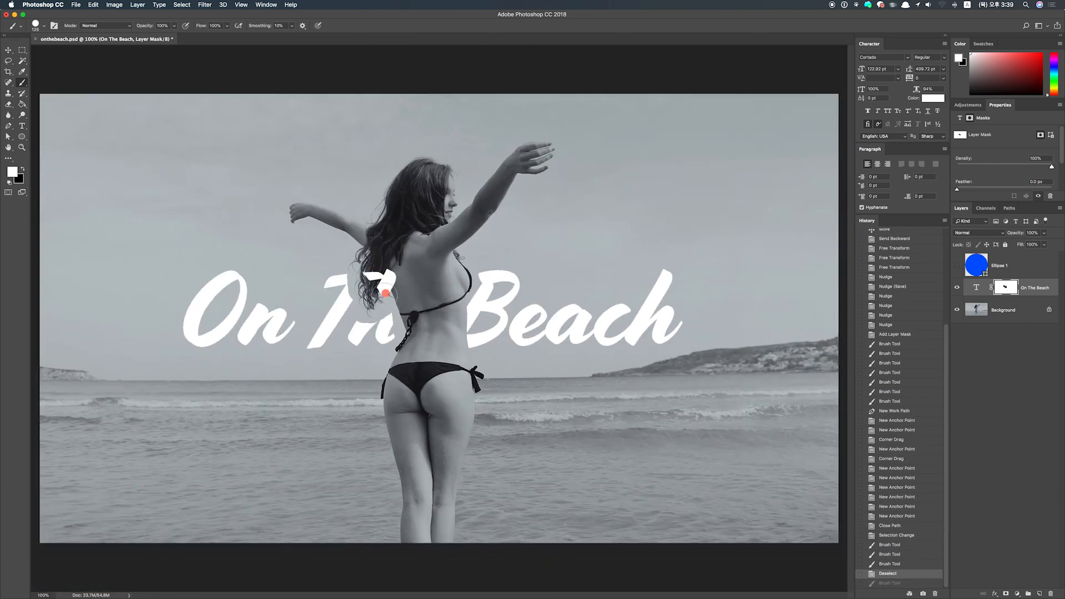
# Step: Try to restore the letters of "The" by brushing white on the mask without a selection
pyautogui.moveTo(353, 283); pyautogui.dragTo(370, 319)
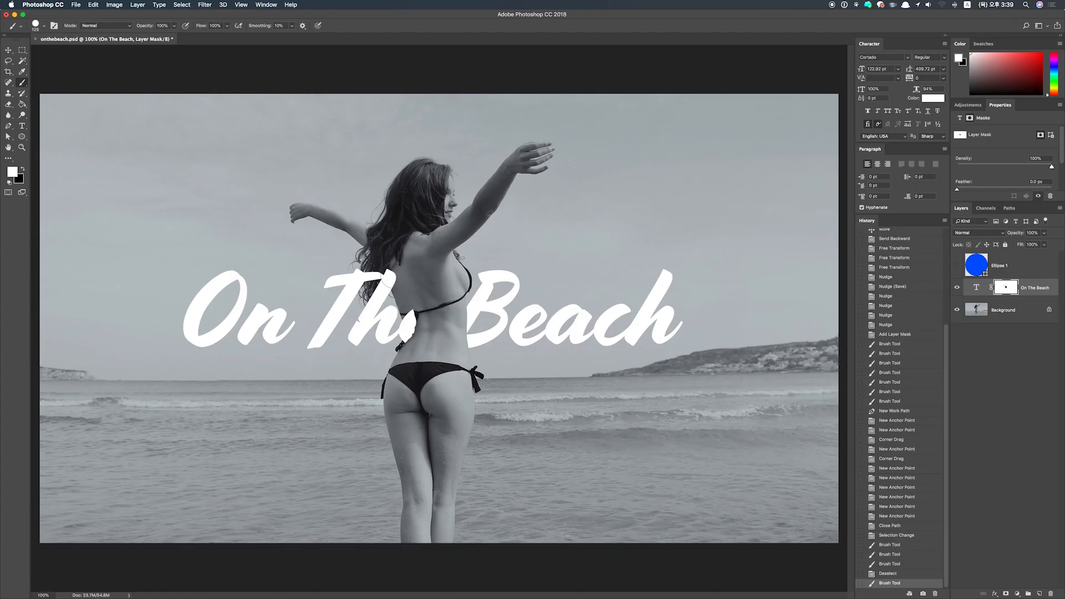
pyautogui.press('super+z')
# Step: Trace the edge of the woman's back from the hair down towards the bikini string with Pen tool anchor points
pyautogui.press('super+equal')
pyautogui.press('super+equal')
pyautogui.press('super+equal')
pyautogui.press('super+equal')
pyautogui.press('super+equal')
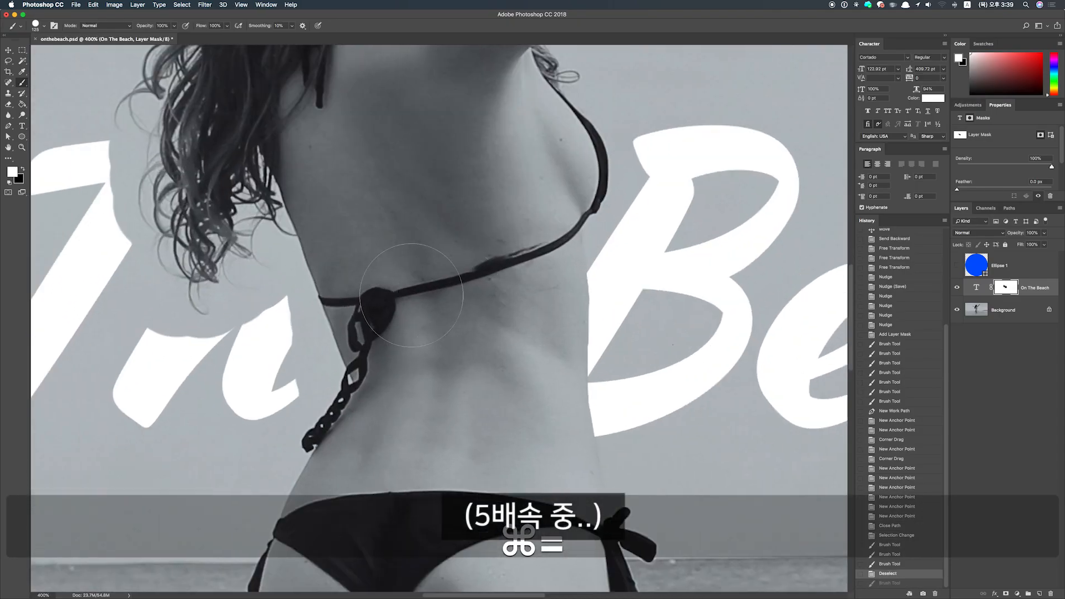
pyautogui.press('p')
pyautogui.click(310, 155)
pyautogui.click(317, 169)
pyautogui.click(320, 177)
pyautogui.click(326, 188)
pyautogui.click(333, 199)
pyautogui.click(342, 221)
pyautogui.click(354, 257)
pyautogui.click(374, 308)
pyautogui.click(400, 379)
# Step: Continue the path down the edge of the back to the upper part of the hanging braided string
pyautogui.press('super+equal')
pyautogui.scroll(-4, 401, 383)
pyautogui.moveTo(399, 298); pyautogui.dragTo(403, 309)
pyautogui.moveTo(446, 421); pyautogui.dragTo(439, 418)
pyautogui.press('super+z')
pyautogui.press('super+equal')
pyautogui.press('super+equal')
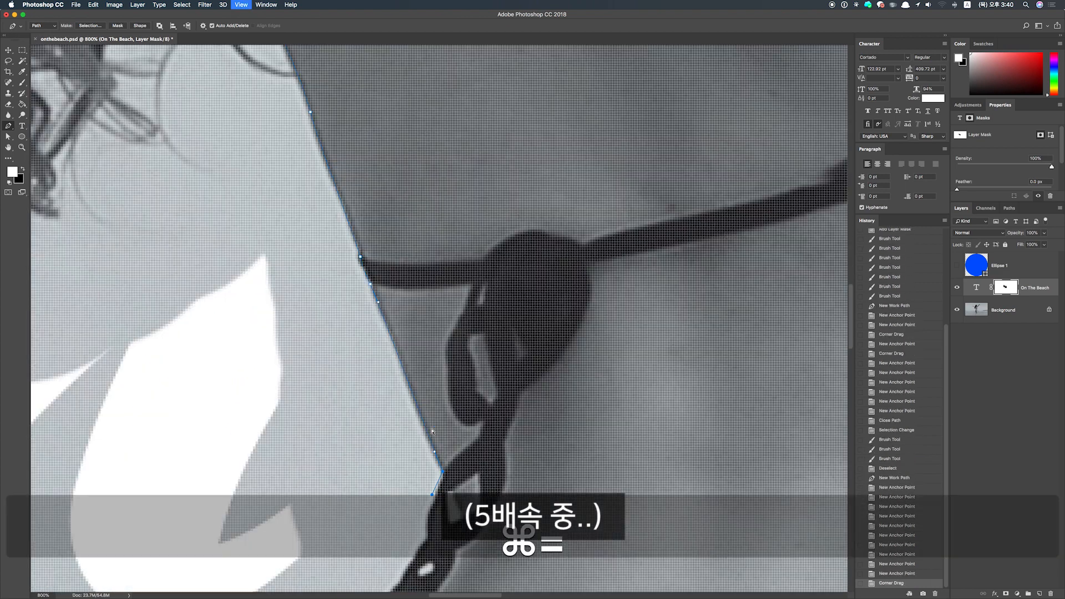
pyautogui.scroll(-4, 441, 411)
pyautogui.press('super+z')
# Step: Trace the outer contour of the braided bikini string down to its end with curved and corner anchor points
pyautogui.moveTo(436, 379); pyautogui.dragTo(432, 384)
pyautogui.moveTo(430, 445); pyautogui.dragTo(429, 445)
pyautogui.moveTo(430, 444)
pyautogui.mouseDown()
pyautogui.moveTo(424, 420)
pyautogui.moveTo(412, 443)
pyautogui.mouseUp()
pyautogui.moveTo(401, 458); pyautogui.dragTo(399, 467)
pyautogui.moveTo(370, 518); pyautogui.dragTo(370, 519)
pyautogui.moveTo(370, 519); pyautogui.dragTo(369, 497)
pyautogui.moveTo(349, 528); pyautogui.dragTo(346, 554)
pyautogui.moveTo(369, 497); pyautogui.dragTo(369, 498)
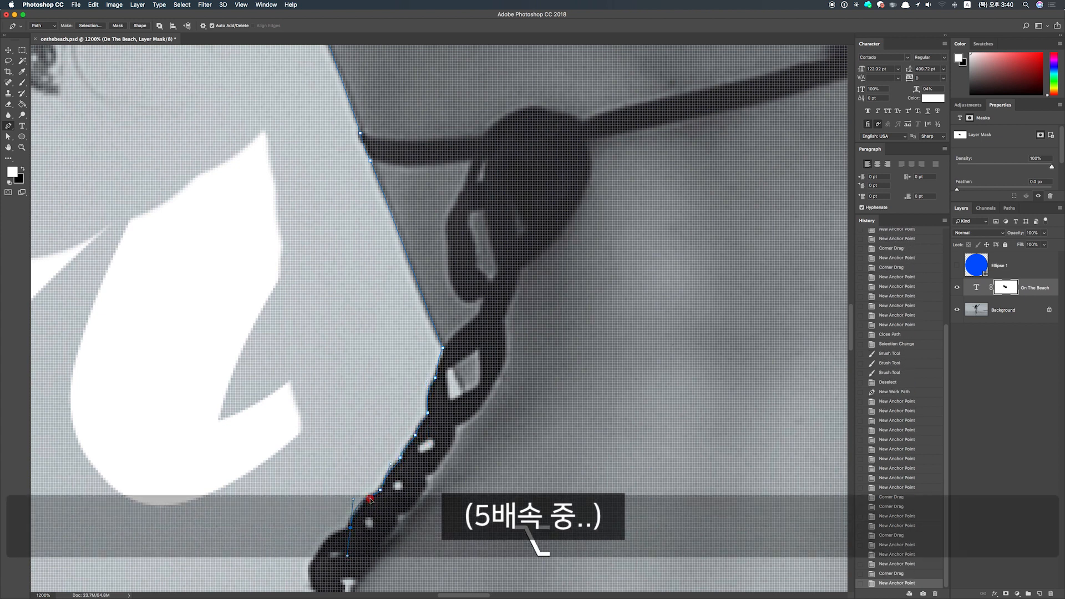
pyautogui.press('super+minus')
pyautogui.keyDown('alt'); pyautogui.click(378, 458); pyautogui.keyUp('alt')
# Step: Run the path loosely around the masked "The" lettering and over the hair, closing it at the starting anchor
pyautogui.press('super+minus')
pyautogui.press('super+minus')
pyautogui.press('super+minus')
pyautogui.press('super+minus')
pyautogui.press('super+minus')
pyautogui.click(304, 469)
pyautogui.click(161, 431)
pyautogui.click(135, 179)
pyautogui.click(158, 84)
pyautogui.click(297, 99)
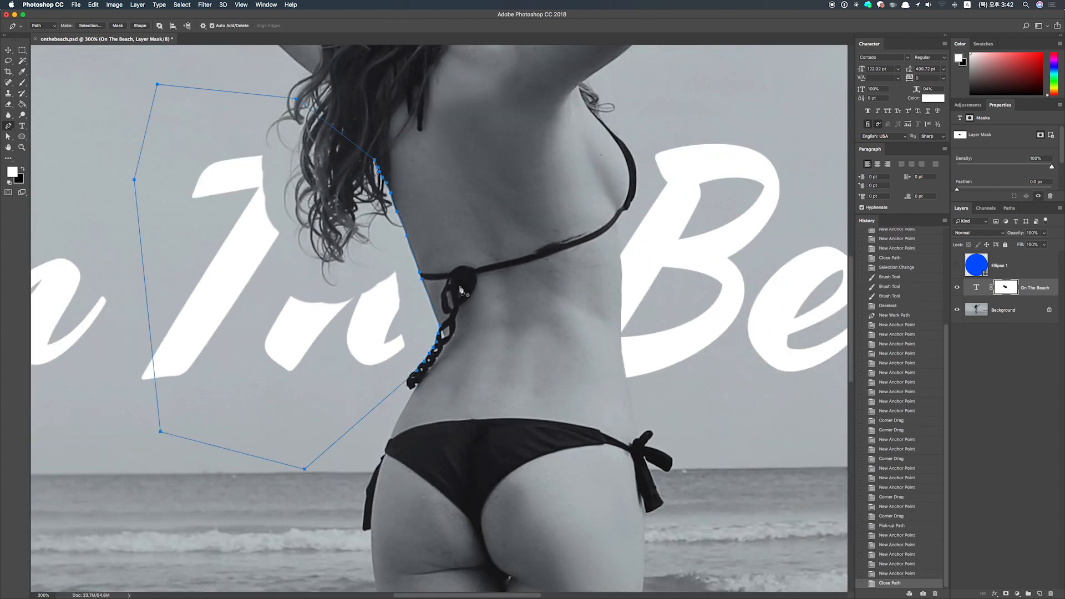
# Step: Convert the path to a selection, brush white on the mask inside it to restore "The", and deselect
pyautogui.press('super+Return')
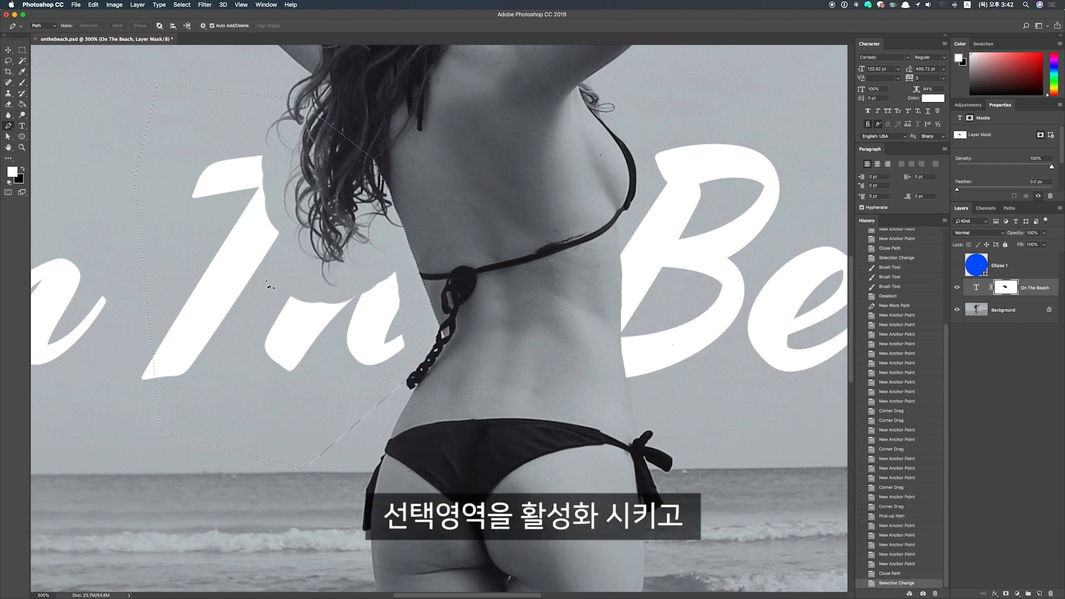
pyautogui.press('b')
pyautogui.moveTo(279, 129)
pyautogui.mouseDown()
pyautogui.moveTo(278, 231)
pyautogui.moveTo(309, 239)
pyautogui.moveTo(431, 201)
pyautogui.mouseUp()
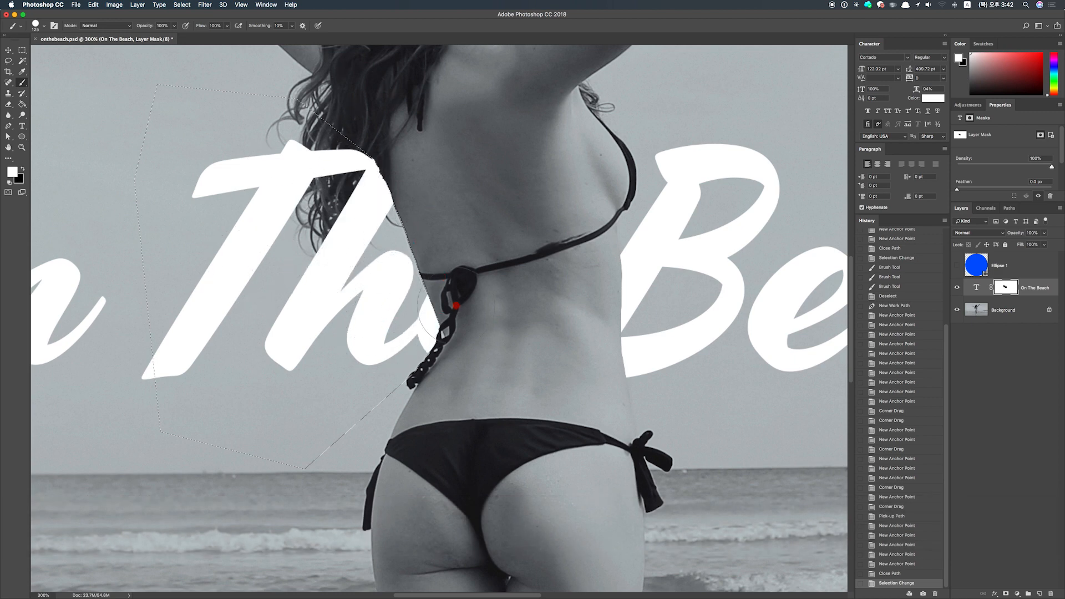
pyautogui.press('super+d')
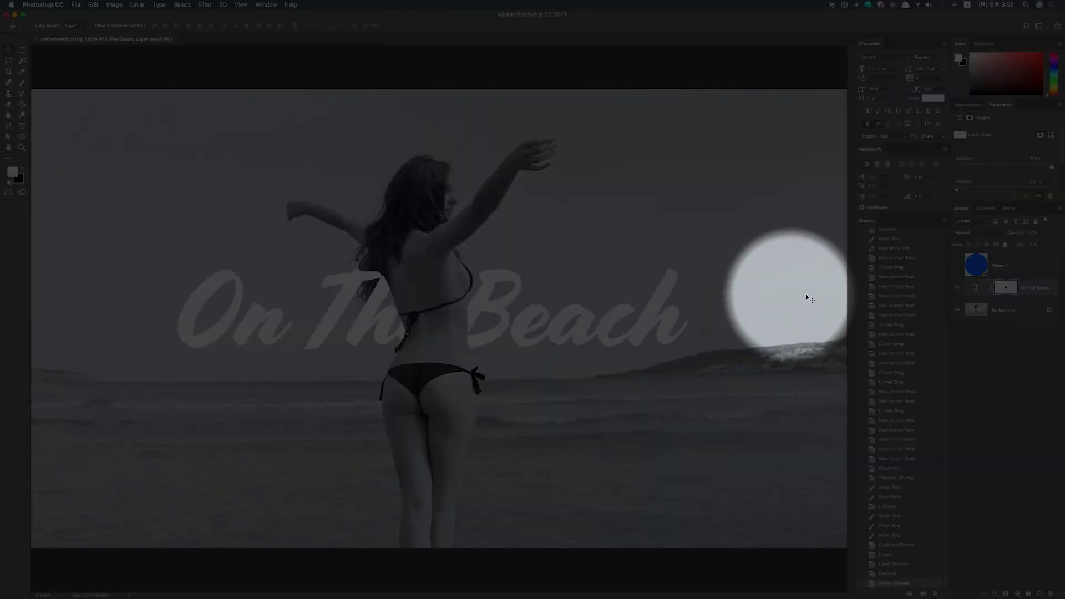
# Step: Hide the "On The Beach" layer and compare the Background's colour channels, selecting Green
pyautogui.click(957, 288)
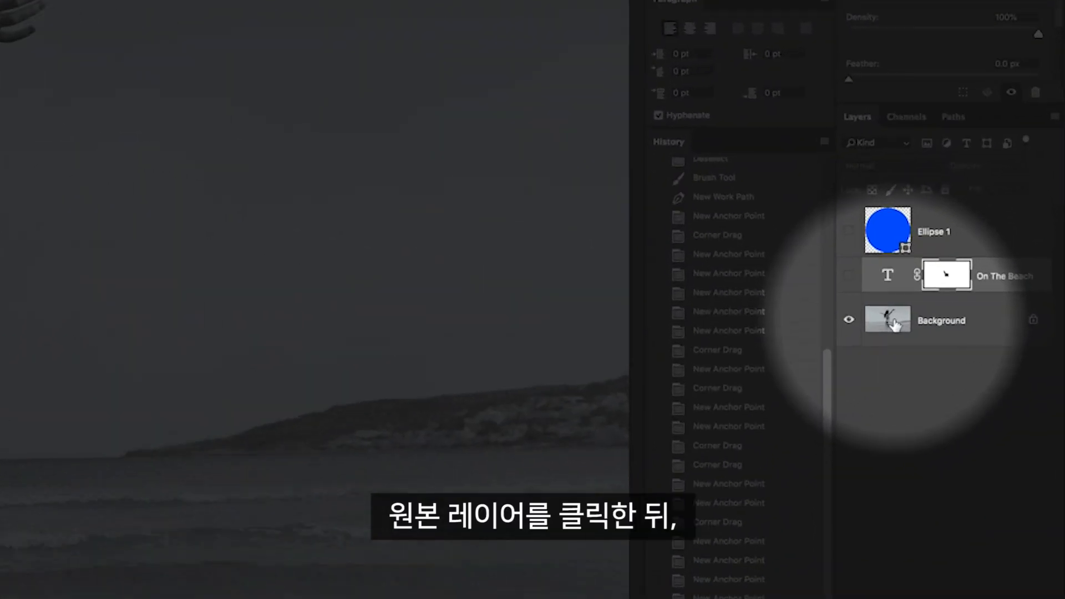
pyautogui.click(893, 322)
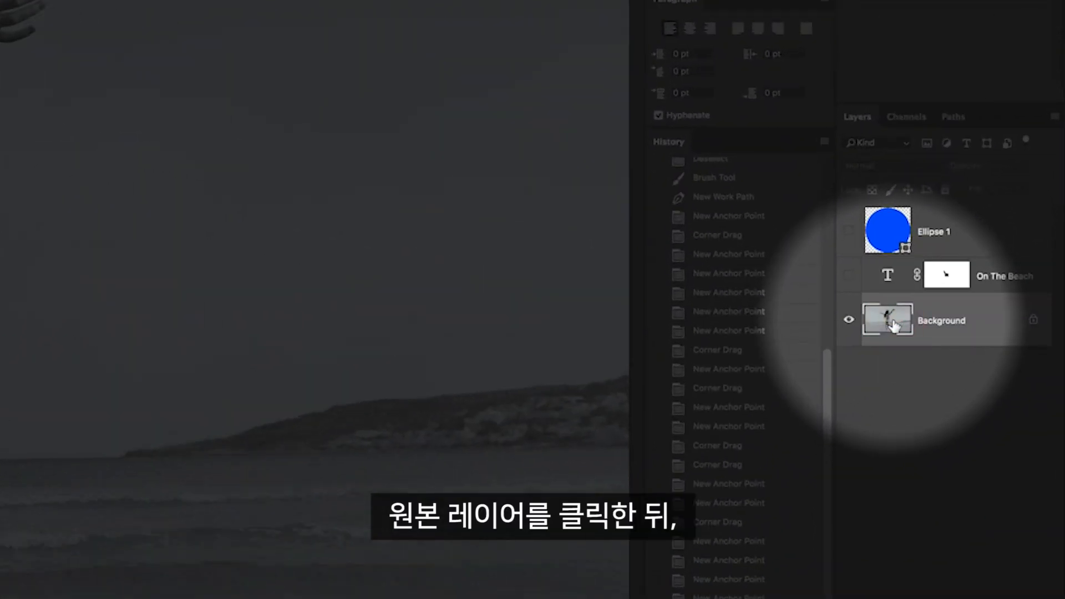
pyautogui.click(906, 117)
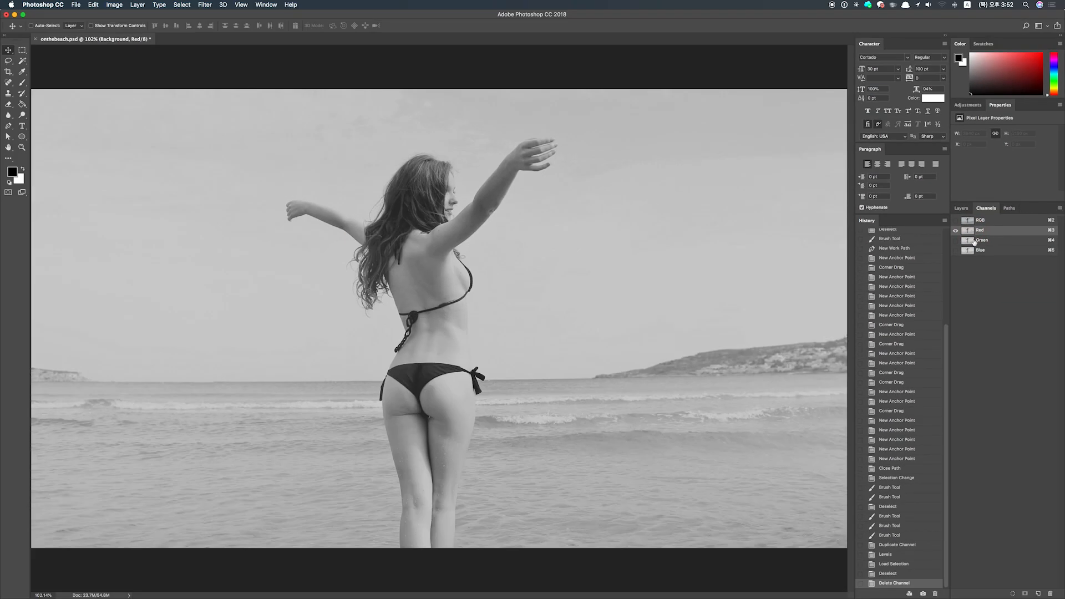
pyautogui.click(897, 186)
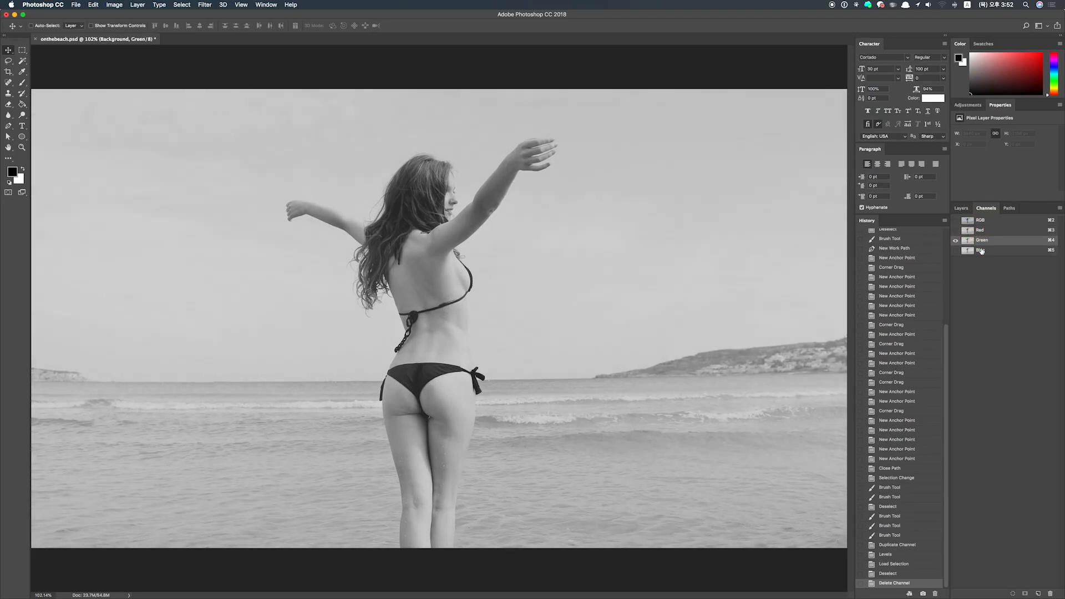
pyautogui.click(981, 251)
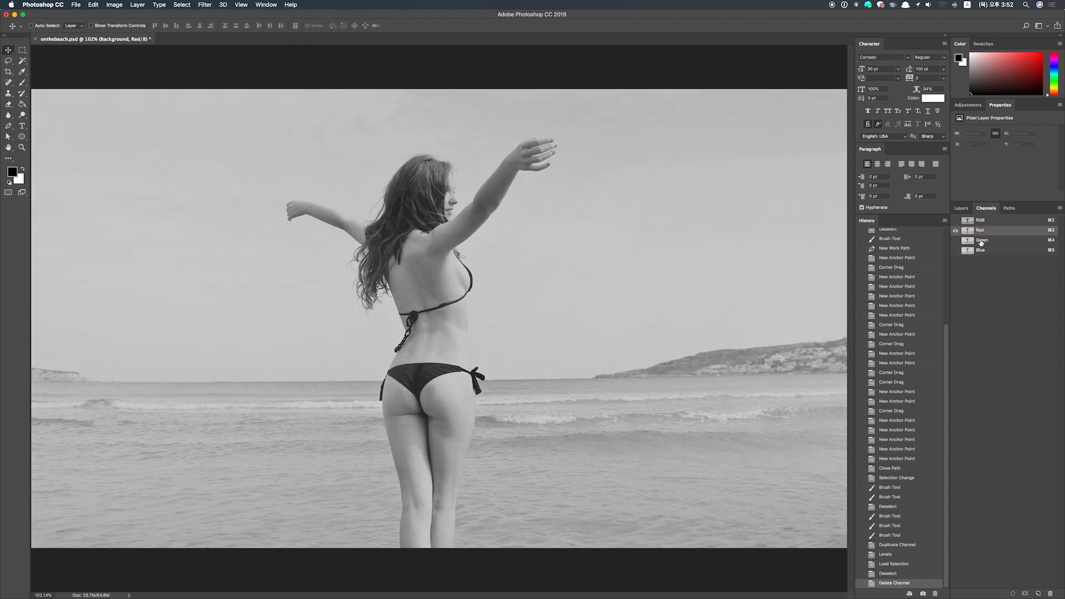
pyautogui.click(982, 241)
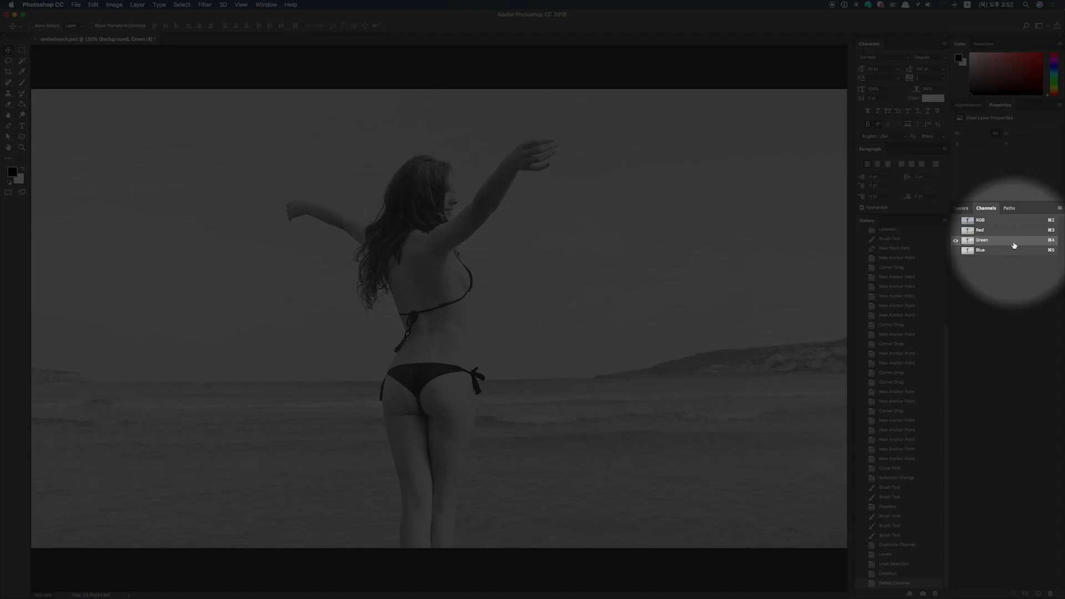
# Step: Duplicate the Green channel and apply Levels to the copy with input black 68 and white 153
pyautogui.moveTo(1014, 246); pyautogui.dragTo(1038, 594)
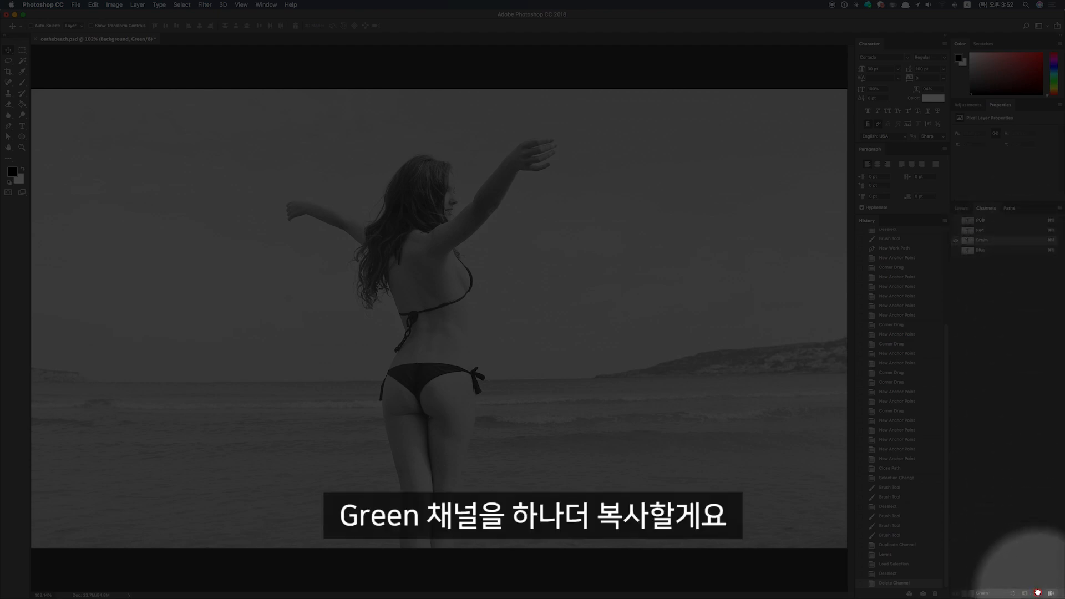
pyautogui.press('super+l')
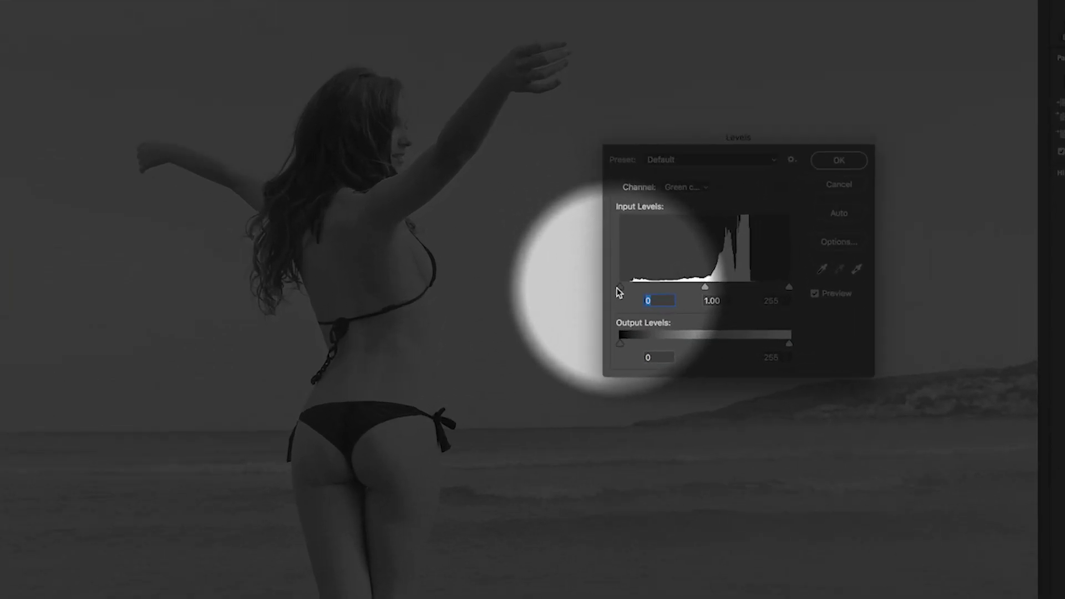
pyautogui.moveTo(587, 291); pyautogui.dragTo(680, 288)
pyautogui.moveTo(803, 288); pyautogui.dragTo(733, 287)
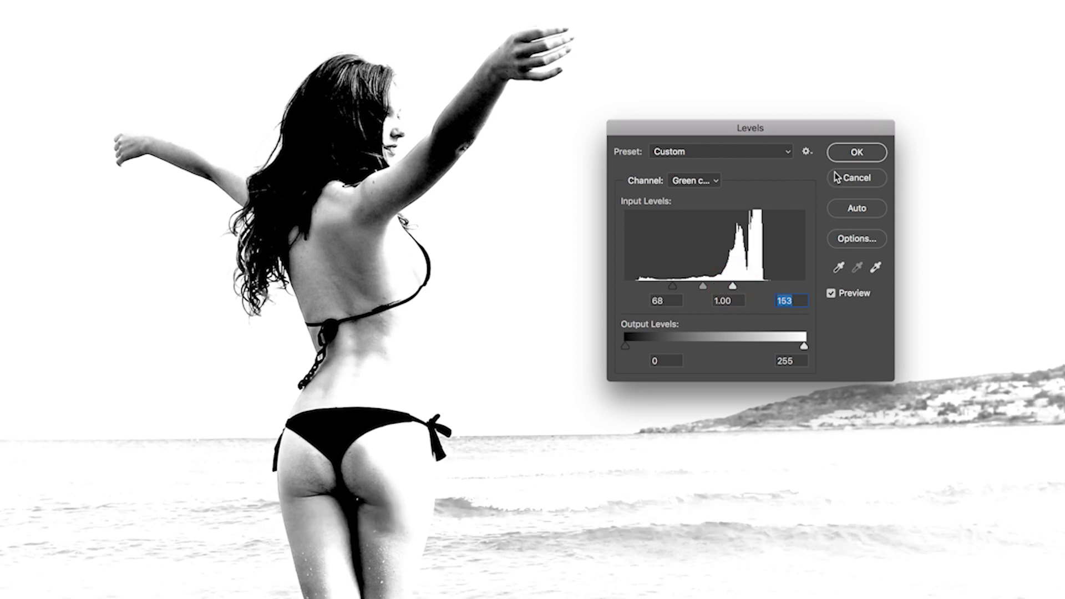
pyautogui.click(846, 156)
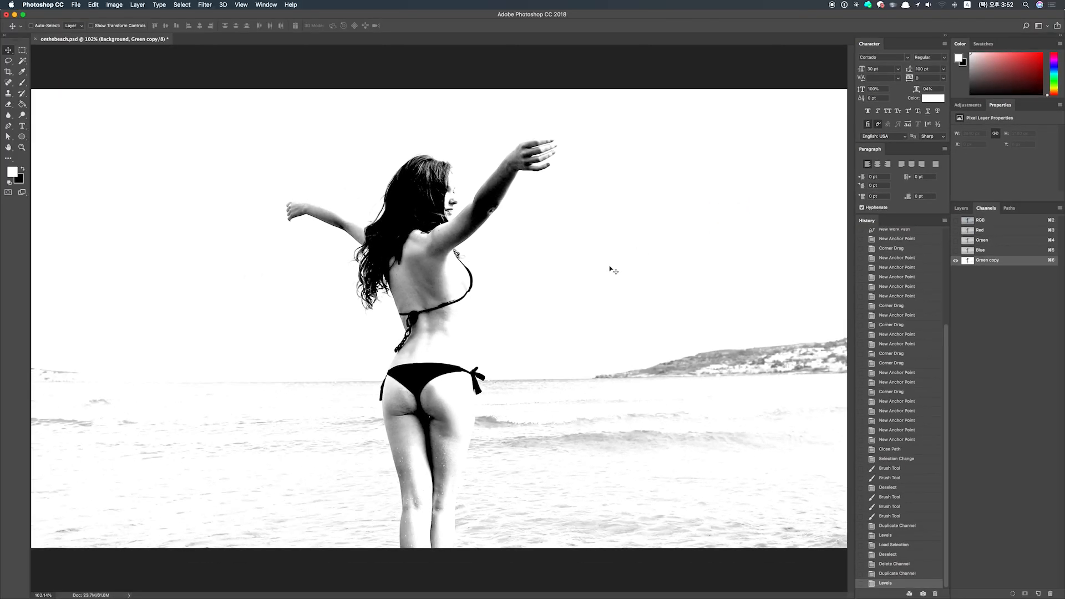
# Step: Brush white over the sea, hills and lower body in the Green copy channel with a large brush, keeping the hair dark
pyautogui.press('b')
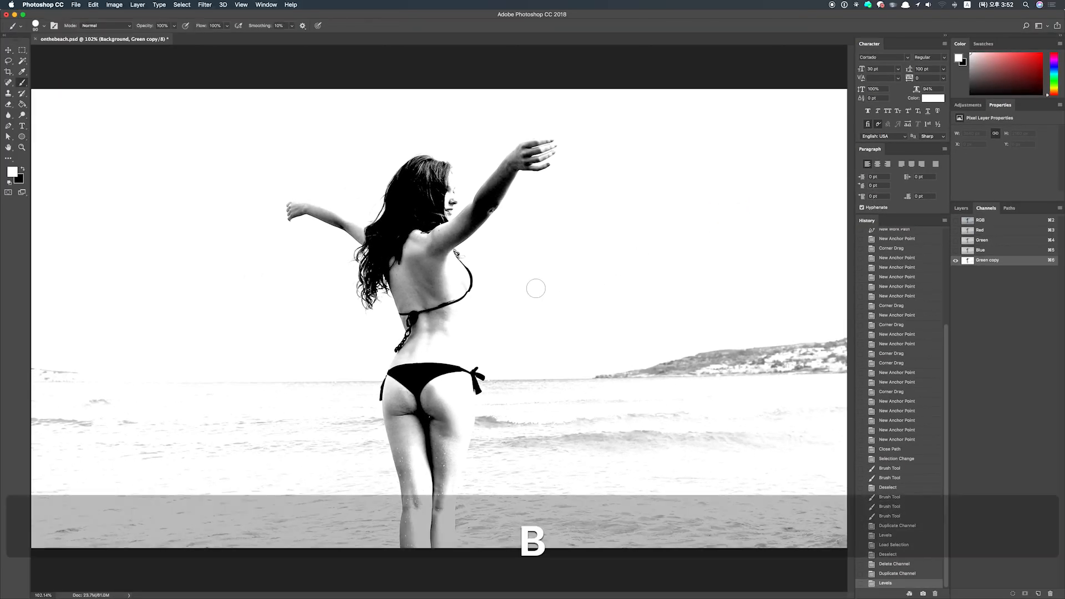
pyautogui.press('1')
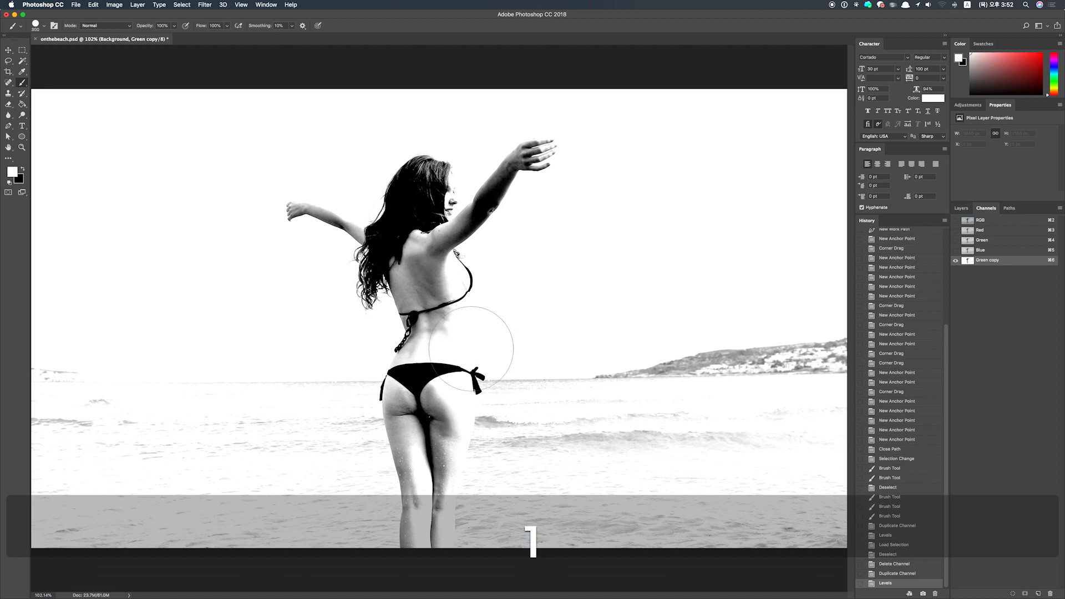
pyautogui.moveTo(603, 381)
pyautogui.mouseDown()
pyautogui.moveTo(540, 418)
pyautogui.moveTo(354, 425)
pyautogui.moveTo(191, 403)
pyautogui.moveTo(68, 406)
pyautogui.mouseUp()
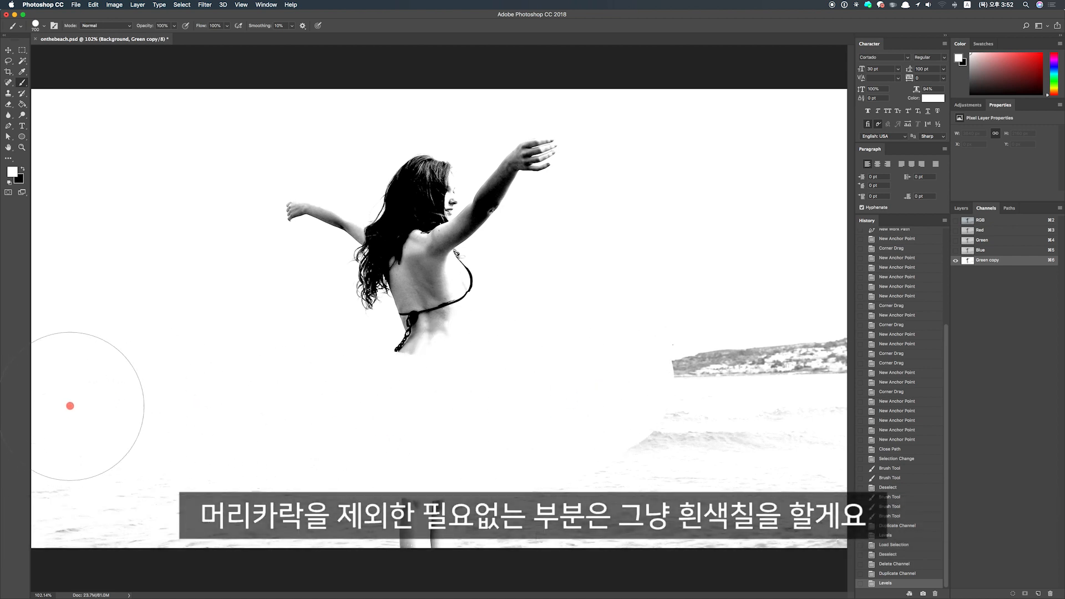
pyautogui.moveTo(88, 498)
pyautogui.mouseDown()
pyautogui.moveTo(666, 472)
pyautogui.moveTo(766, 347)
pyautogui.moveTo(816, 331)
pyautogui.moveTo(788, 299)
pyautogui.mouseUp()
pyautogui.moveTo(666, 107); pyautogui.dragTo(692, 179)
pyautogui.moveTo(250, 84); pyautogui.dragTo(173, 153)
pyautogui.moveTo(563, 94)
pyautogui.mouseDown()
pyautogui.moveTo(563, 224)
pyautogui.moveTo(582, 182)
pyautogui.mouseUp()
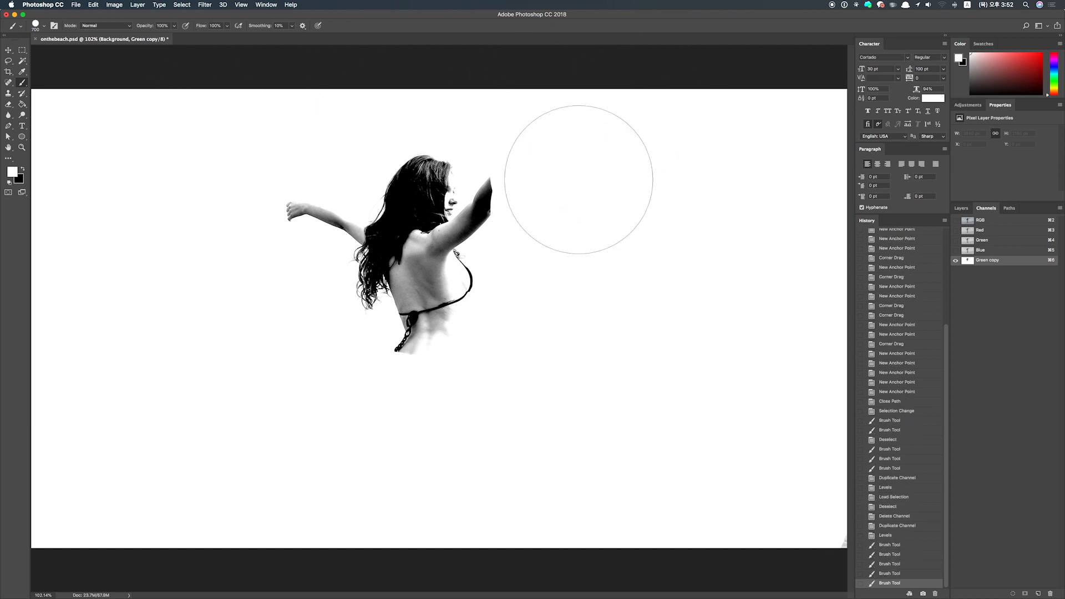
pyautogui.press('super+z')
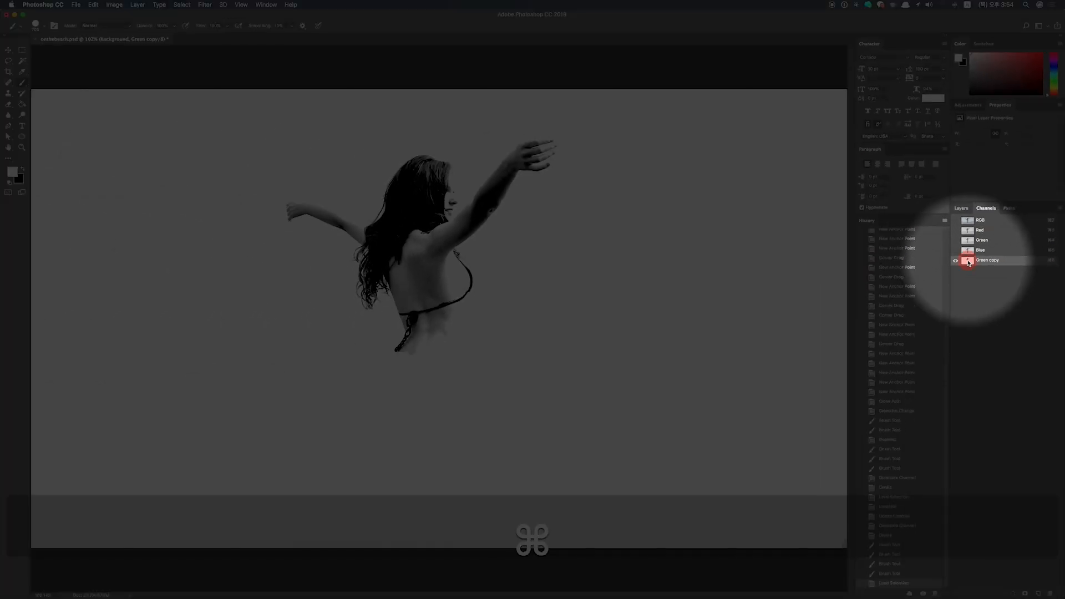
# Step: Load the Green copy channel as a selection, return to the RGB composite and show the "On The Beach" layer again
pyautogui.keyDown('super'); pyautogui.click(870, 222); pyautogui.keyUp('super')
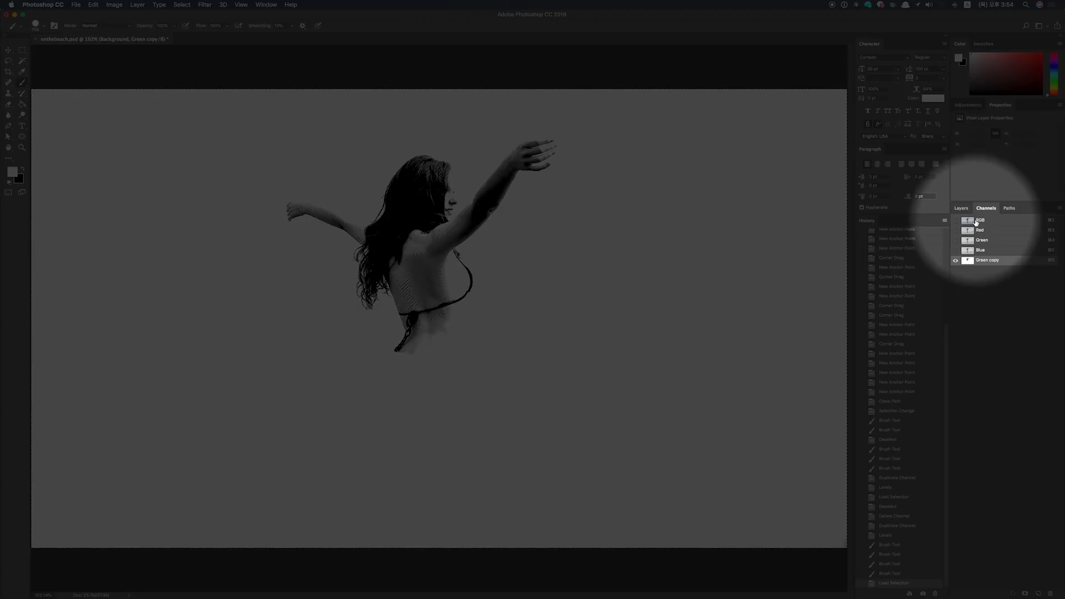
pyautogui.click(970, 223)
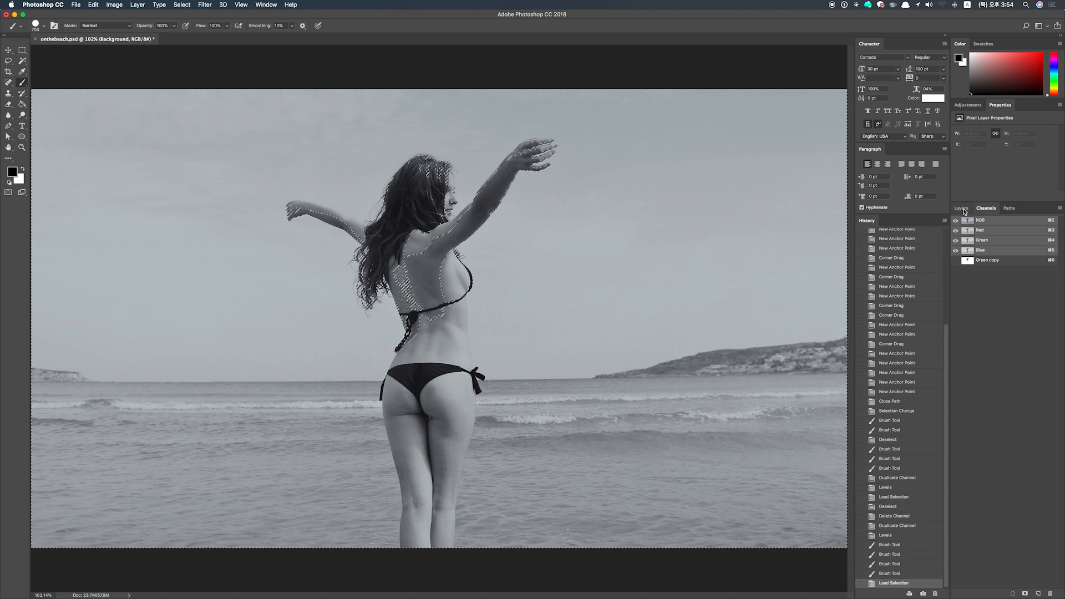
pyautogui.click(962, 208)
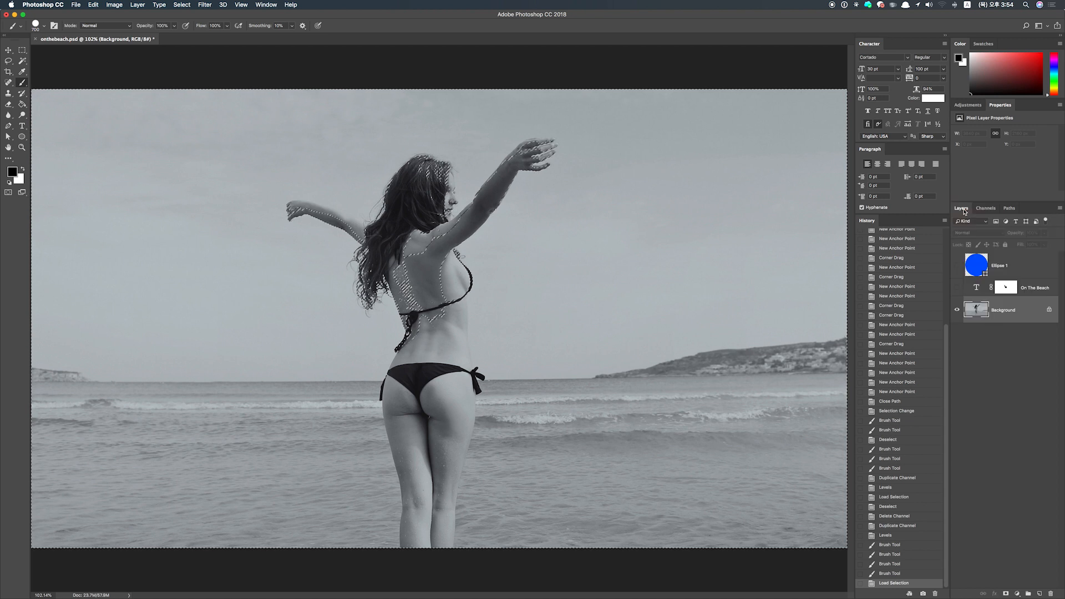
pyautogui.click(958, 288)
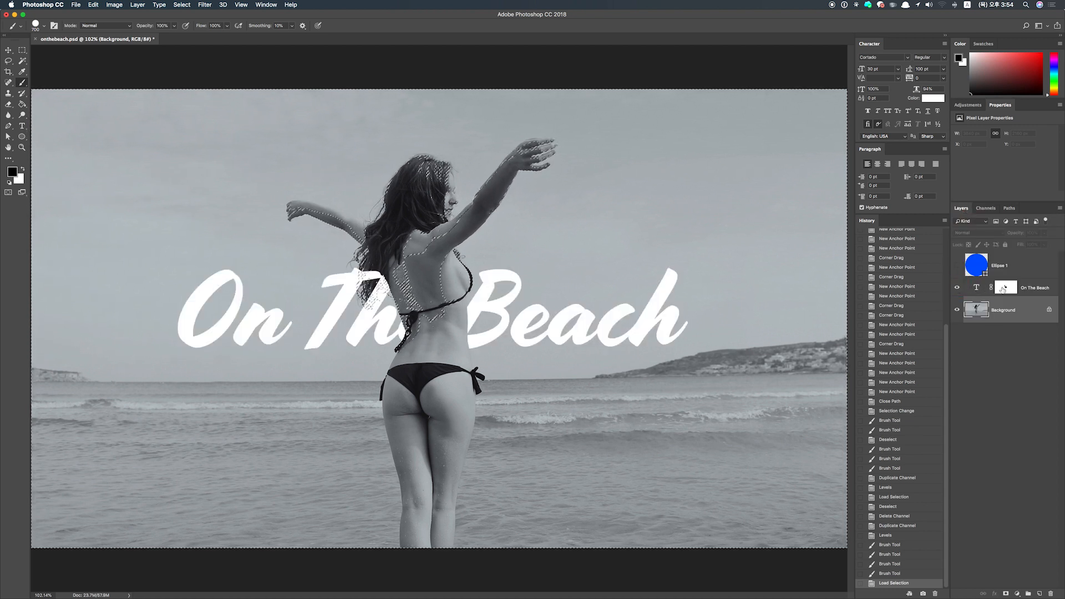
# Step: Target the layer mask of "On The Beach" and invert the selection
pyautogui.click(1003, 290)
pyautogui.press('x')
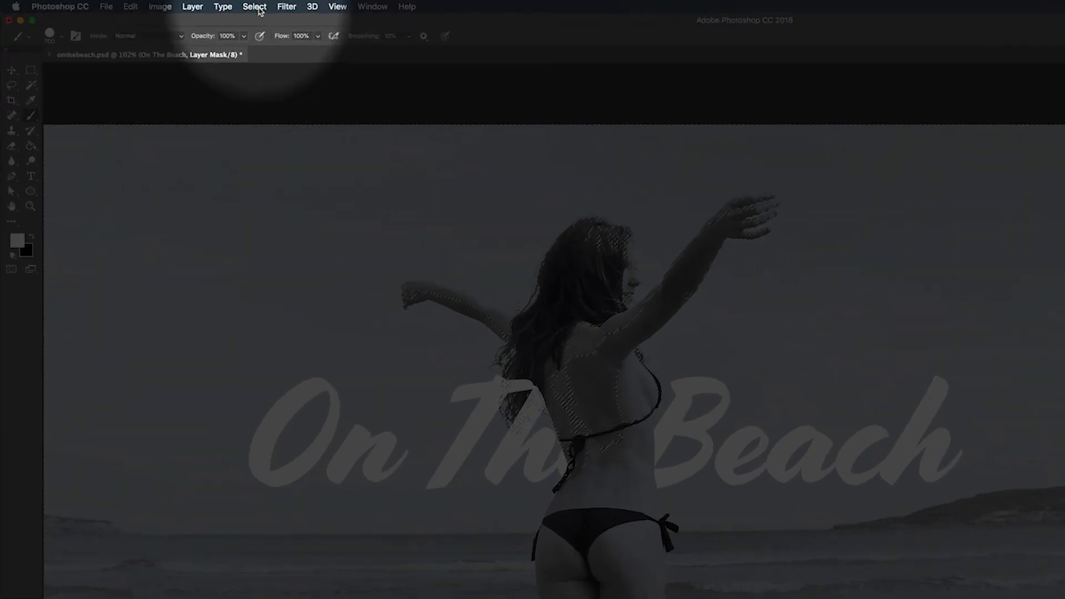
pyautogui.click(181, 5)
pyautogui.click(449, 78)
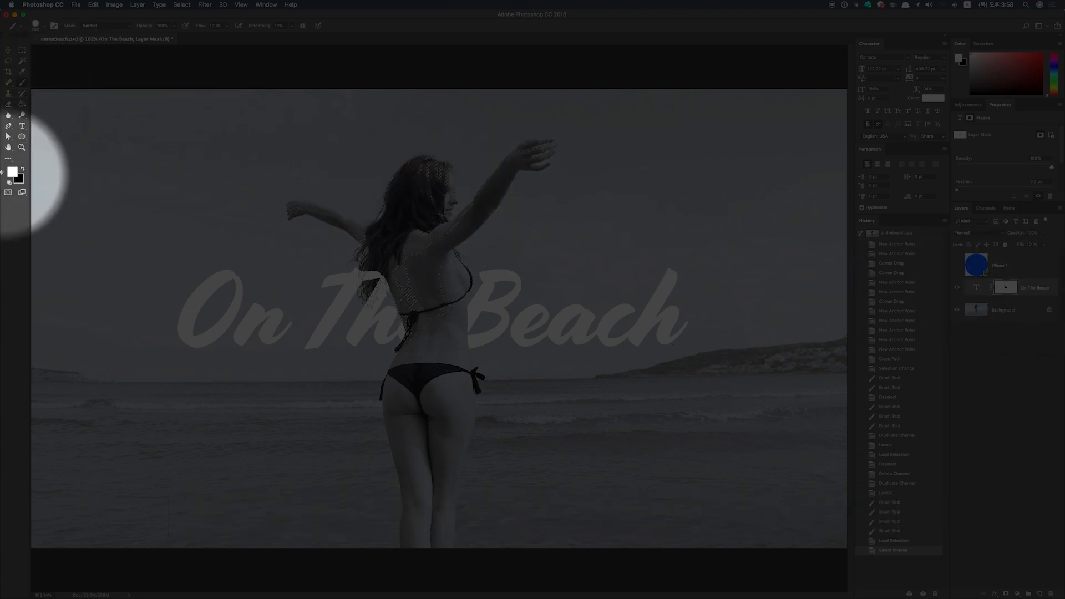
# Step: Paint black with a smaller brush on the "On The Beach" mask inside the selection to hide lettering over the hair strands, and deselect
pyautogui.click(22, 169)
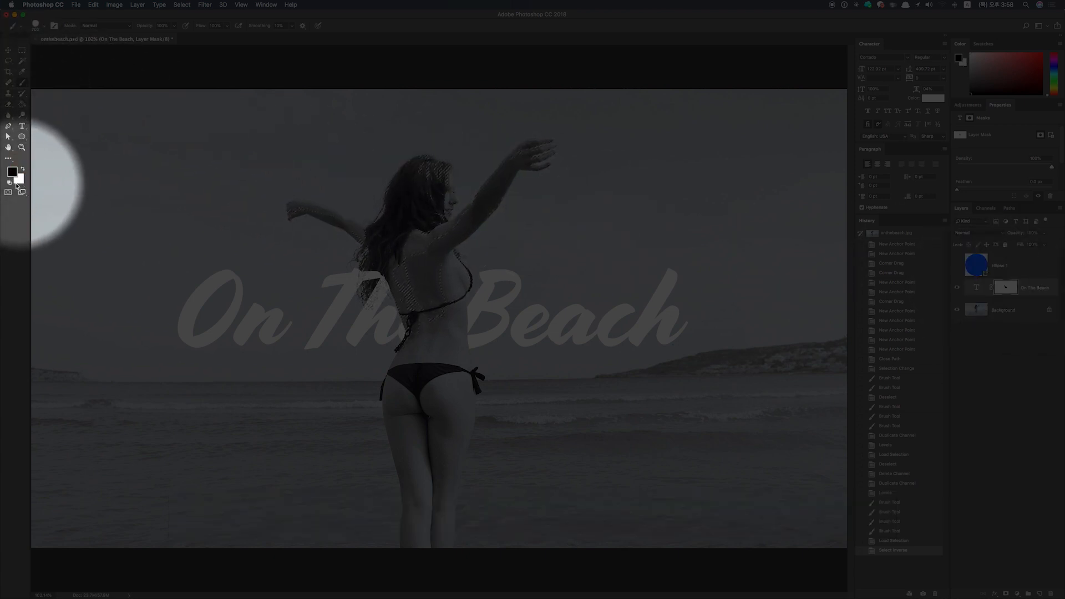
pyautogui.press('super+equal')
pyautogui.press('super+equal')
pyautogui.press('super+equal')
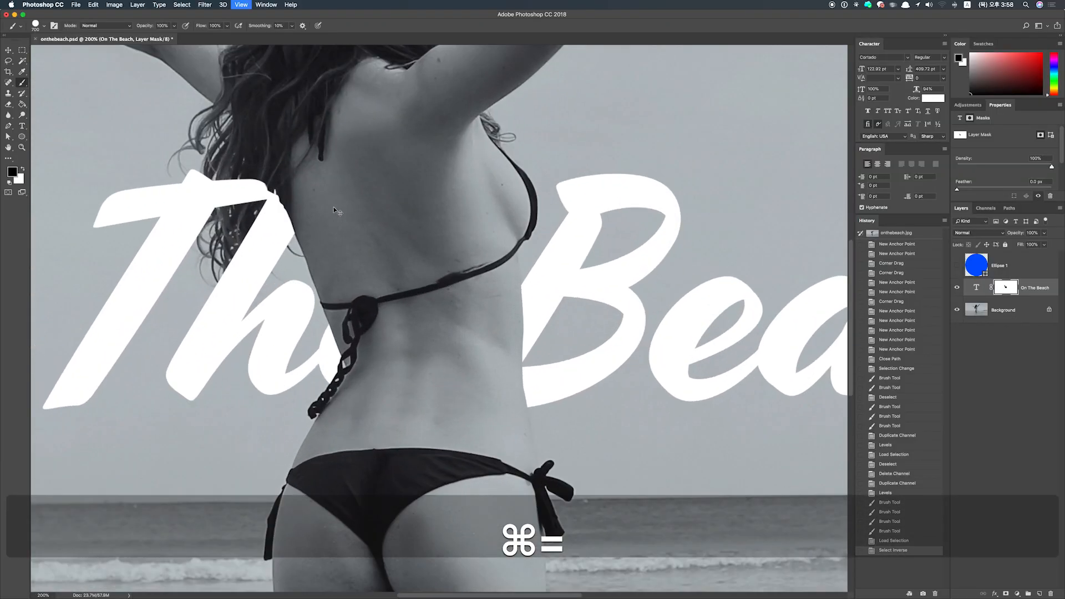
pyautogui.press('[')
pyautogui.press('[')
pyautogui.press('[')
pyautogui.press('[')
pyautogui.press('[')
pyautogui.press('[')
pyautogui.press('[')
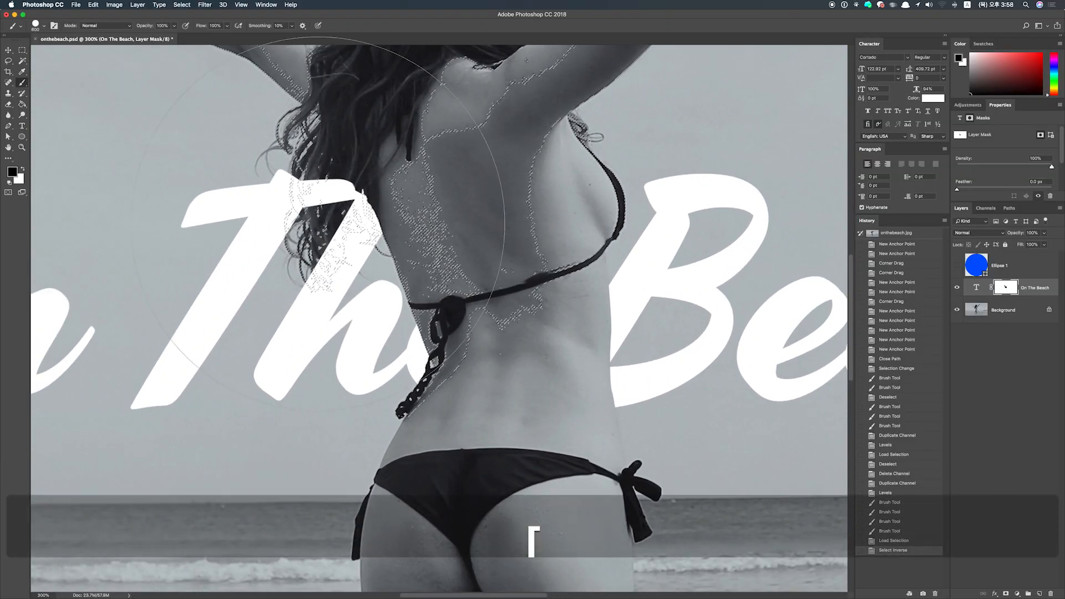
pyautogui.click(309, 213)
pyautogui.moveTo(308, 218)
pyautogui.mouseDown()
pyautogui.moveTo(305, 246)
pyautogui.moveTo(320, 222)
pyautogui.moveTo(319, 260)
pyautogui.moveTo(335, 233)
pyautogui.mouseUp()
pyautogui.moveTo(336, 238); pyautogui.dragTo(345, 250)
pyautogui.moveTo(344, 252)
pyautogui.mouseDown()
pyautogui.moveTo(310, 280)
pyautogui.moveTo(324, 228)
pyautogui.moveTo(311, 199)
pyautogui.moveTo(260, 222)
pyautogui.mouseUp()
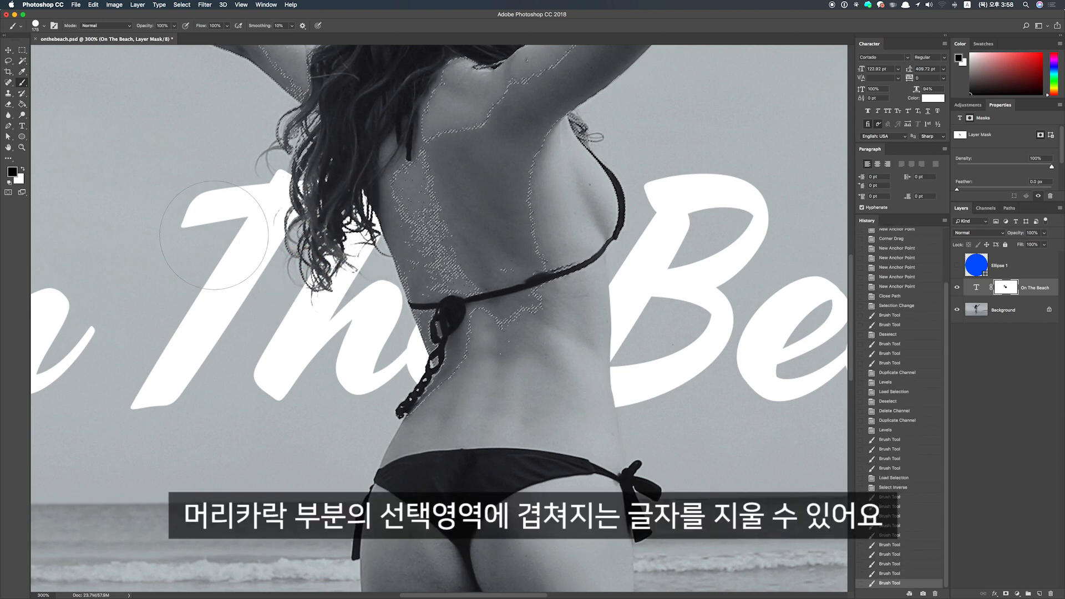
pyautogui.press('super+d')
pyautogui.press('super+0')
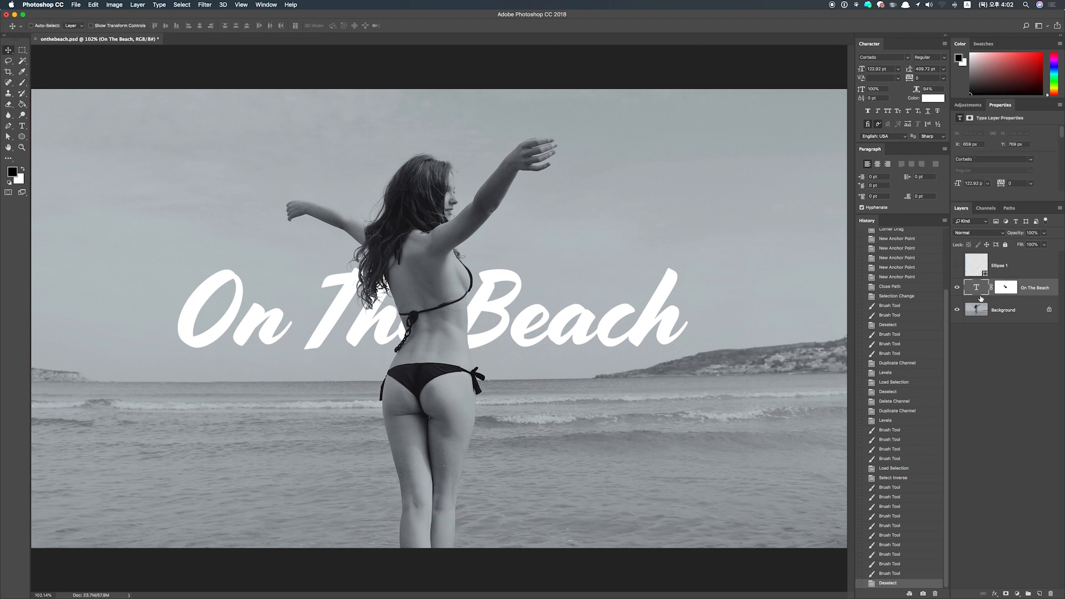
# Step: Try the bright green text color 60ff00 on the "On The Beach" lettering
pyautogui.click(934, 99)
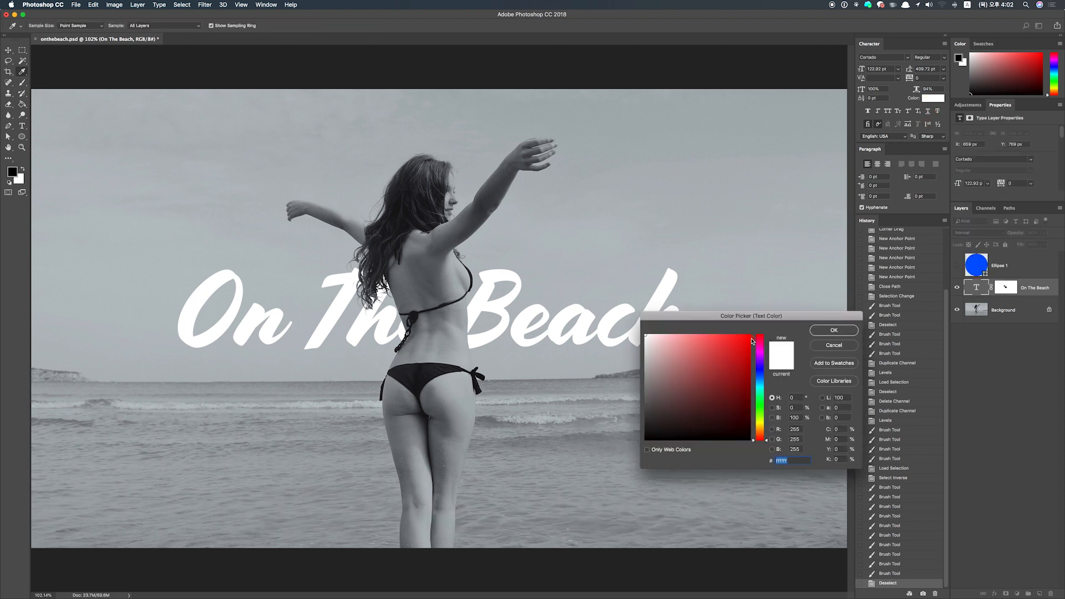
pyautogui.moveTo(762, 316); pyautogui.dragTo(788, 400)
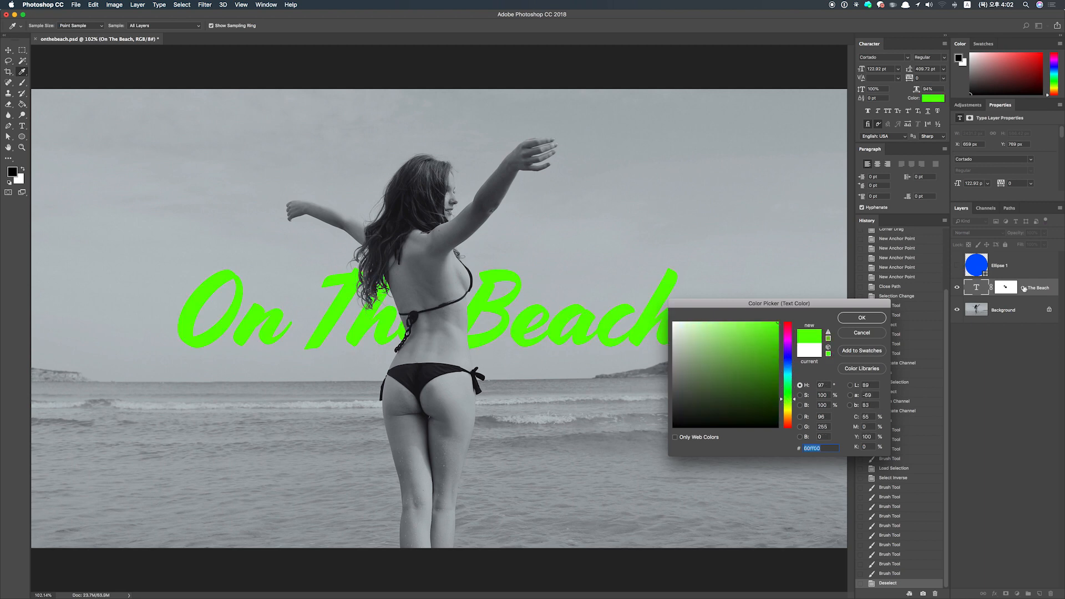
pyautogui.press('Escape')
# Step: Try several colored gradient presets as a Gradient Overlay on the "On The Beach" layer
pyautogui.doubleClick(1045, 294)
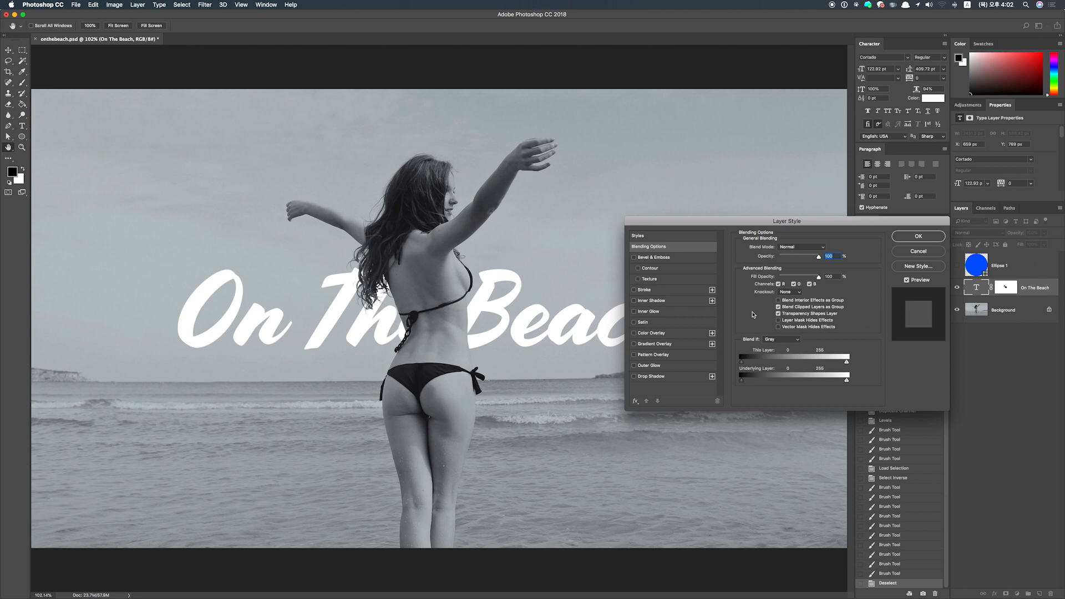
pyautogui.click(675, 346)
pyautogui.click(783, 269)
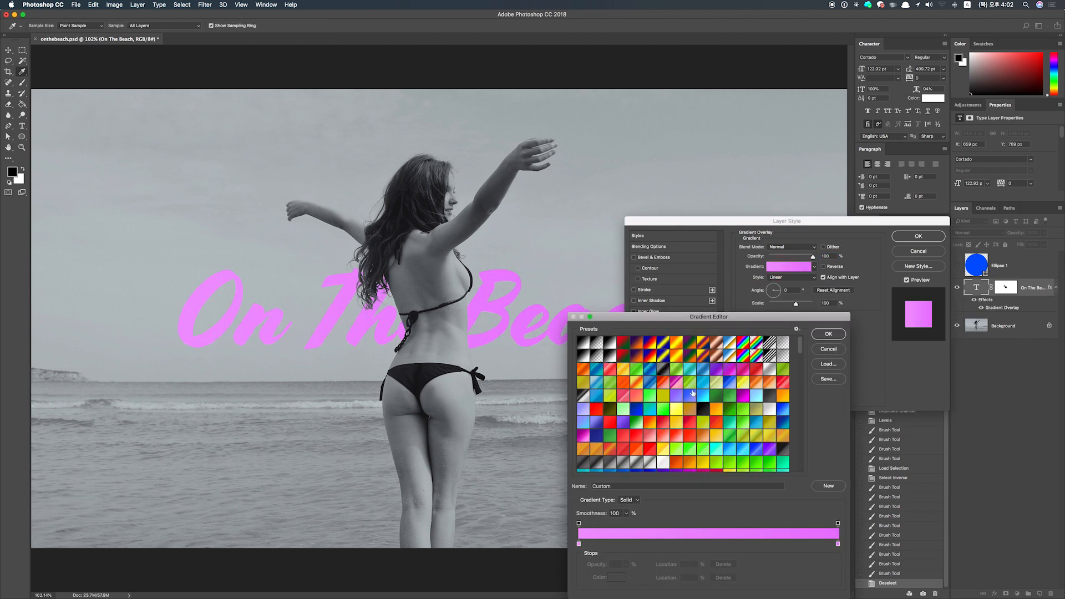
pyautogui.click(692, 395)
pyautogui.click(695, 436)
pyautogui.click(732, 428)
pyautogui.click(730, 405)
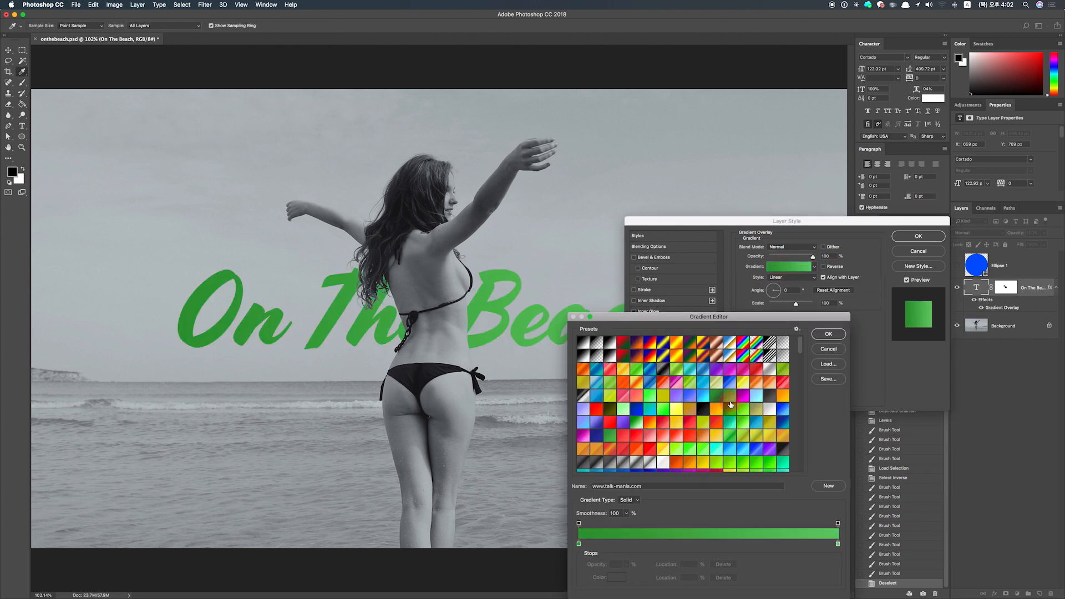
pyautogui.click(718, 410)
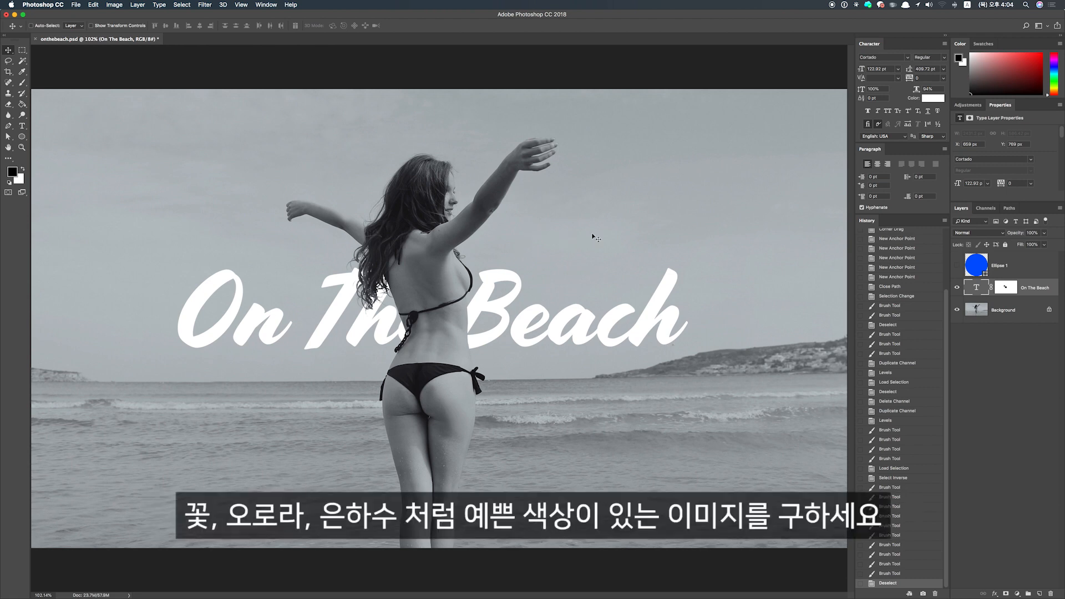
# Step: Switch to Finder and preview the flower images flower_01.jpg and flower_02.jpg
pyautogui.hotkey('ctrl', 'Right')
pyautogui.click(96, 65)
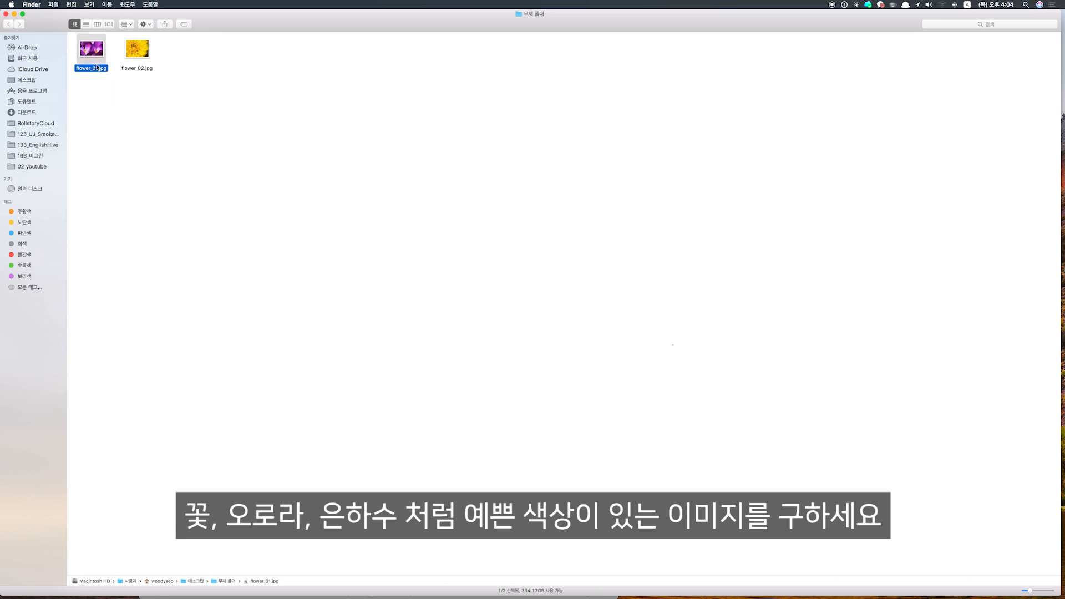
pyautogui.press('space')
pyautogui.press('Right')
pyautogui.press('Left')
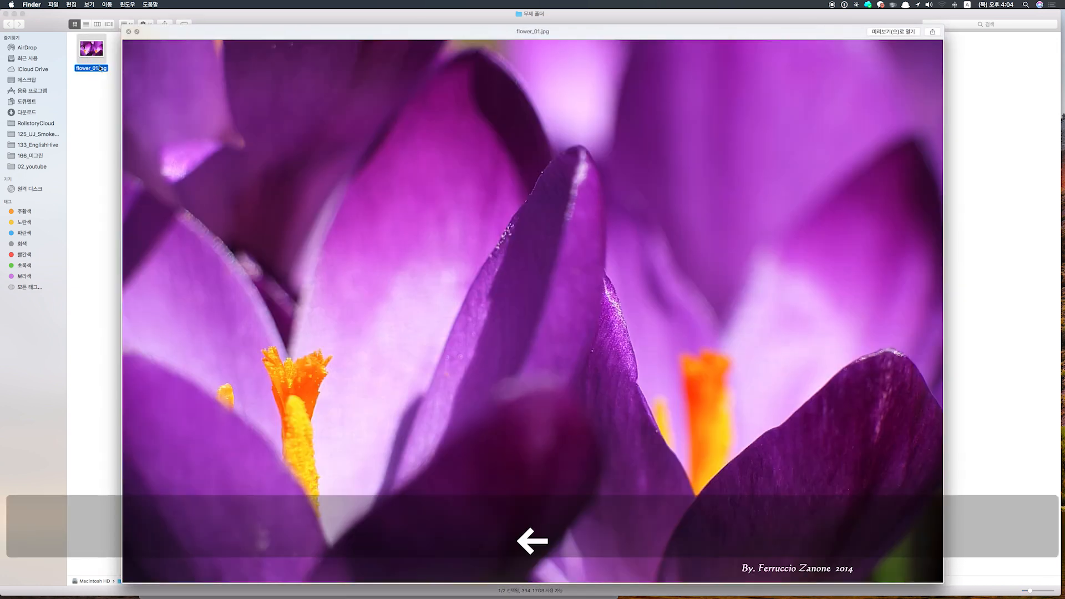
pyautogui.press('space')
# Step: Place flower_01.jpg into the Photoshop document above the "On The Beach" layer and clip it to the lettering
pyautogui.moveTo(100, 68); pyautogui.dragTo(429, 246)
pyautogui.hotkey('ctrl', 'Left')
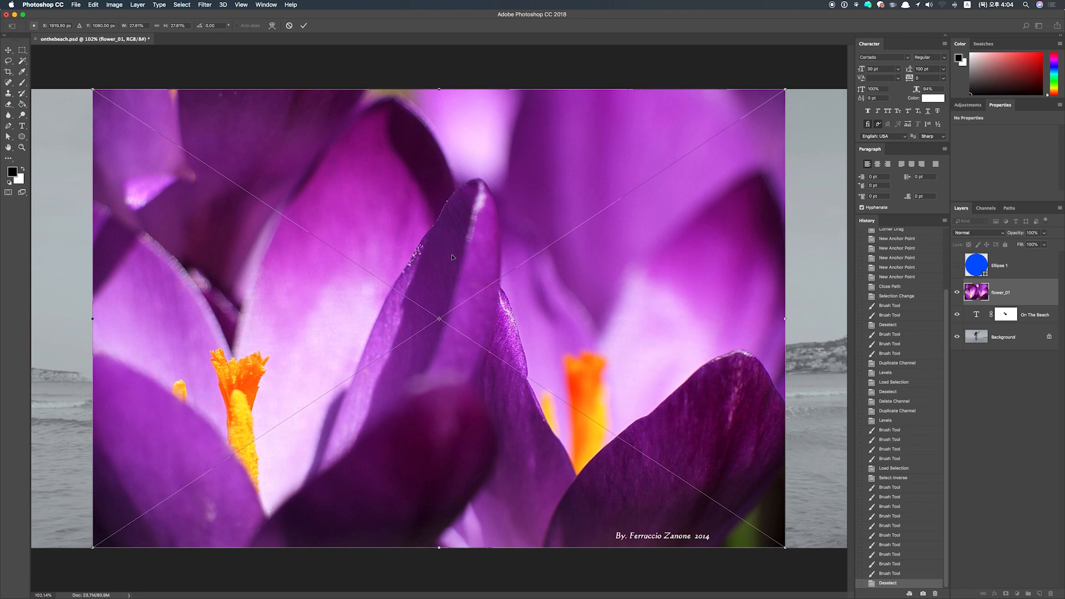
pyautogui.press('Return')
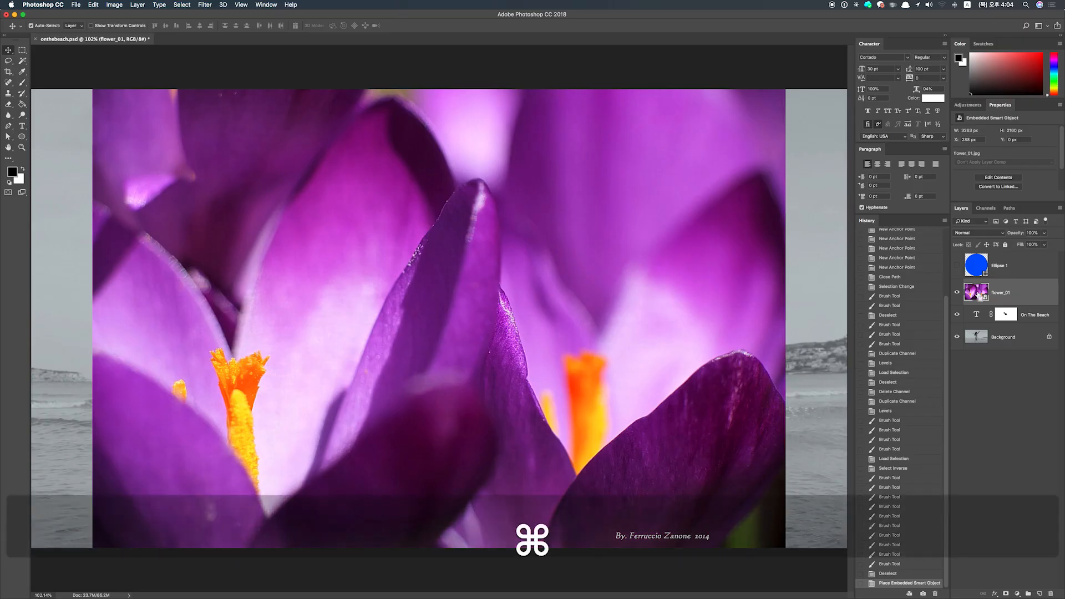
pyautogui.press('alt+super+g')
pyautogui.press('super+0')
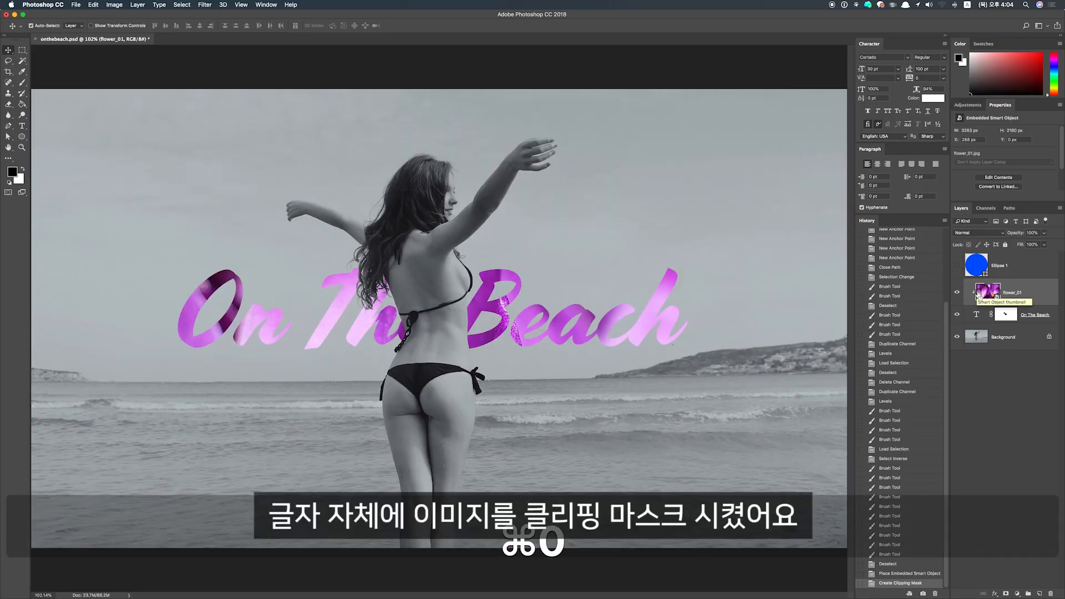
# Step: Delete the flower_01 layer clipped to the lettering
pyautogui.press('super+minus')
pyautogui.press('super+equal')
pyautogui.press('super+minus')
pyautogui.press('super+minus')
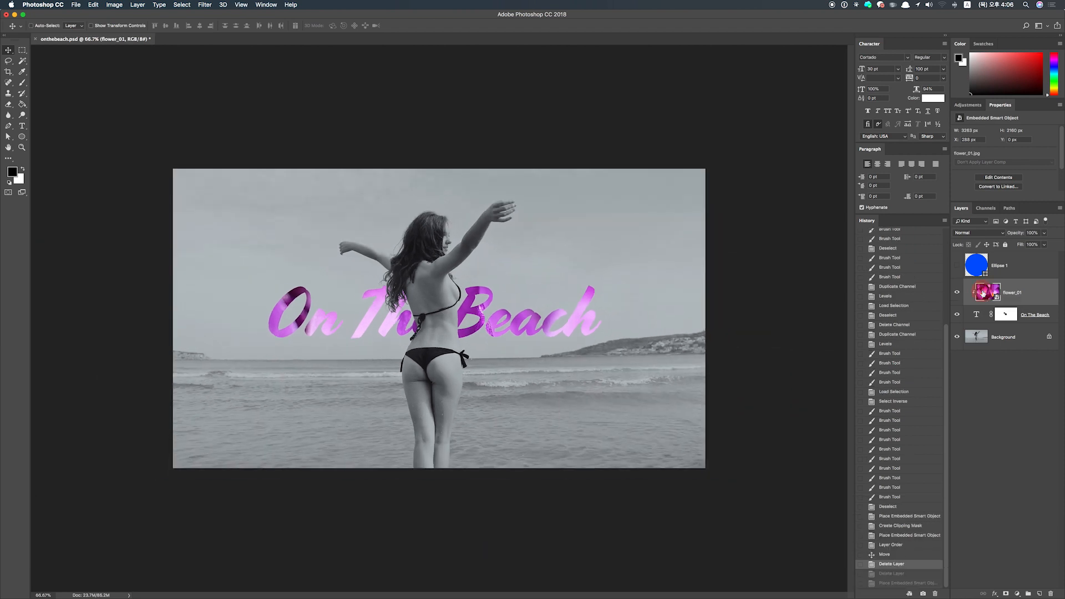
pyautogui.press('BackSpace')
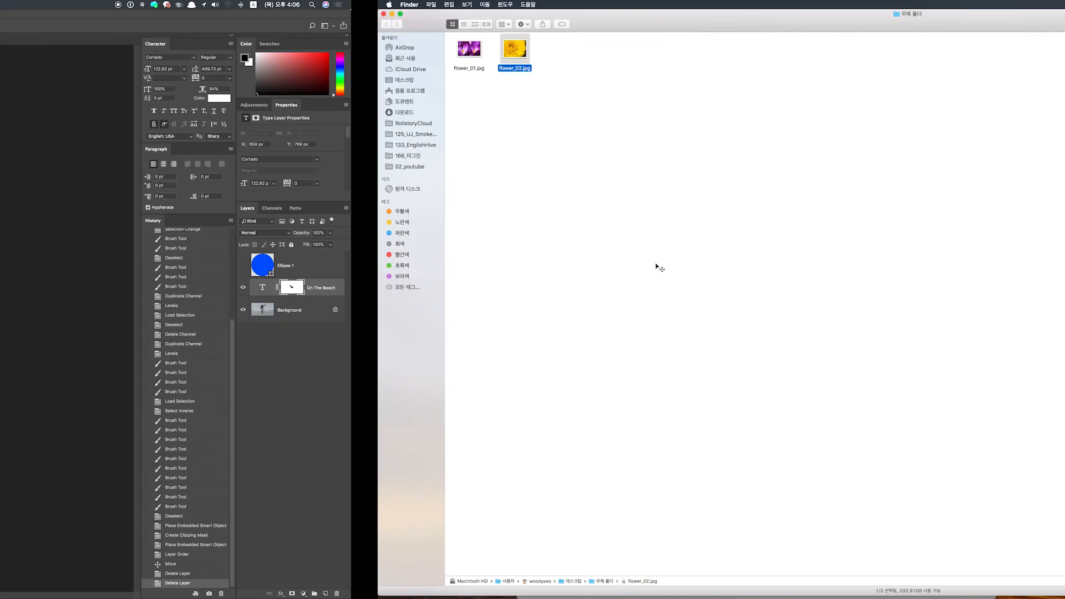
# Step: Place flower_02.jpg from Finder above the "On The Beach" layer and clip it to the lettering
pyautogui.click(276, 152)
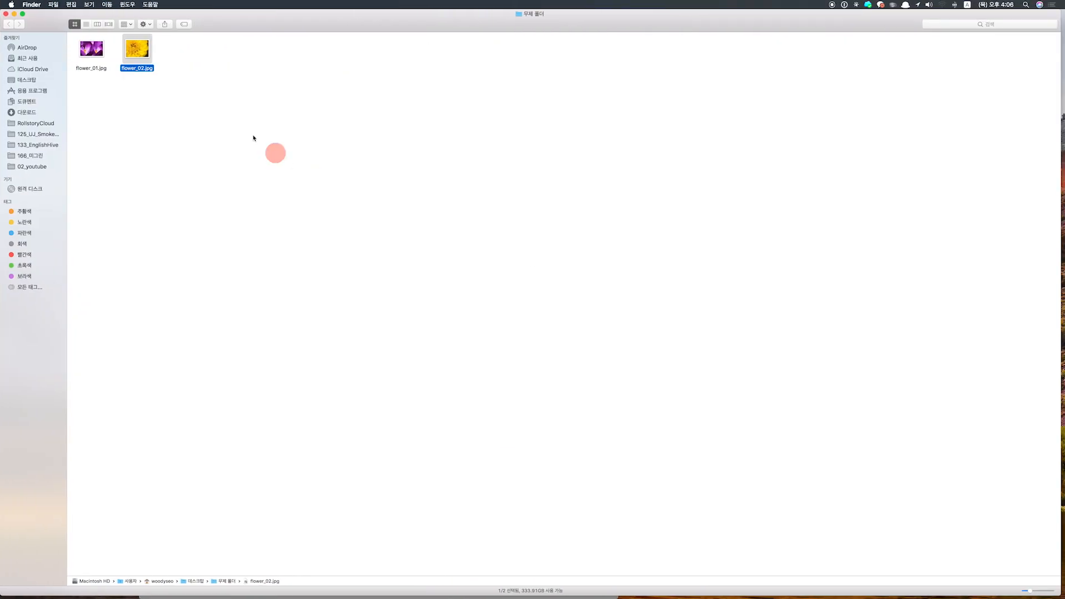
pyautogui.moveTo(134, 54); pyautogui.dragTo(440, 297)
pyautogui.hotkey('ctrl', 'Left')
pyautogui.moveTo(639, 165); pyautogui.dragTo(690, 147)
pyautogui.press('Return')
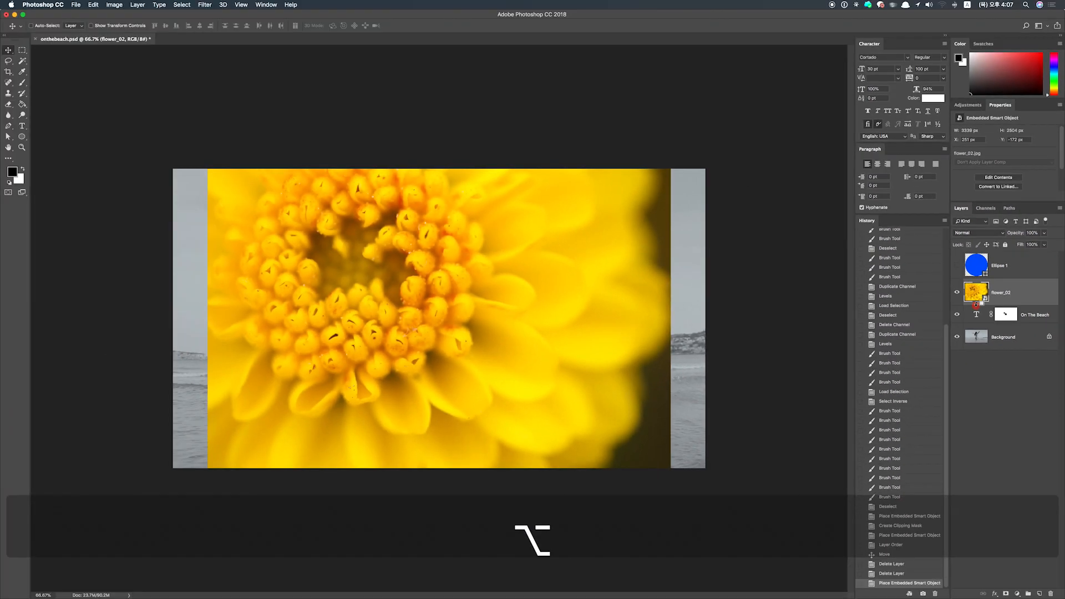
pyautogui.keyDown('alt'); pyautogui.click(888, 309); pyautogui.keyUp('alt')
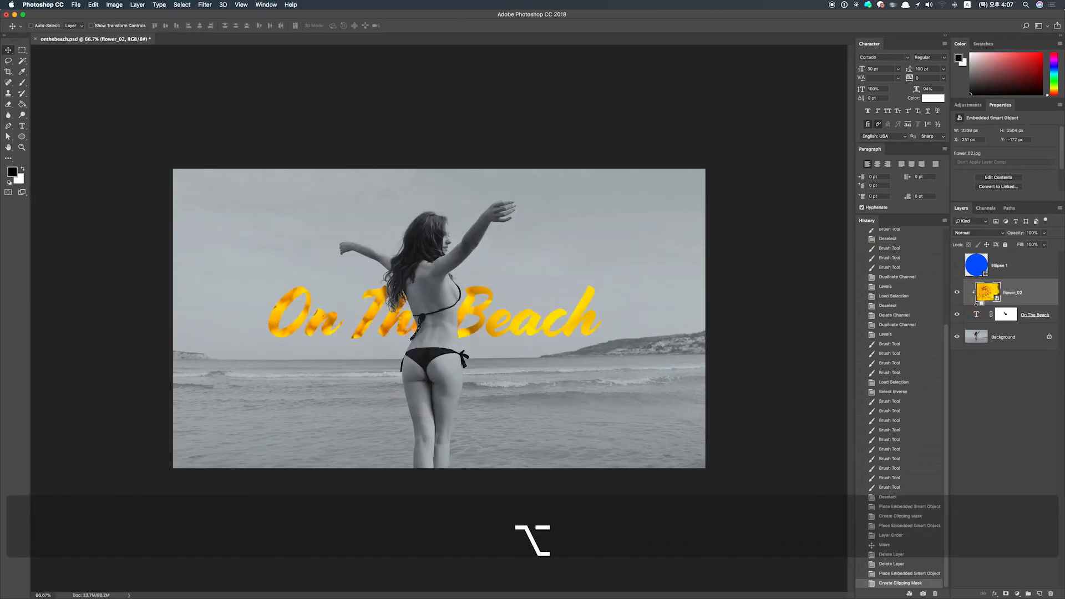
pyautogui.press('v')
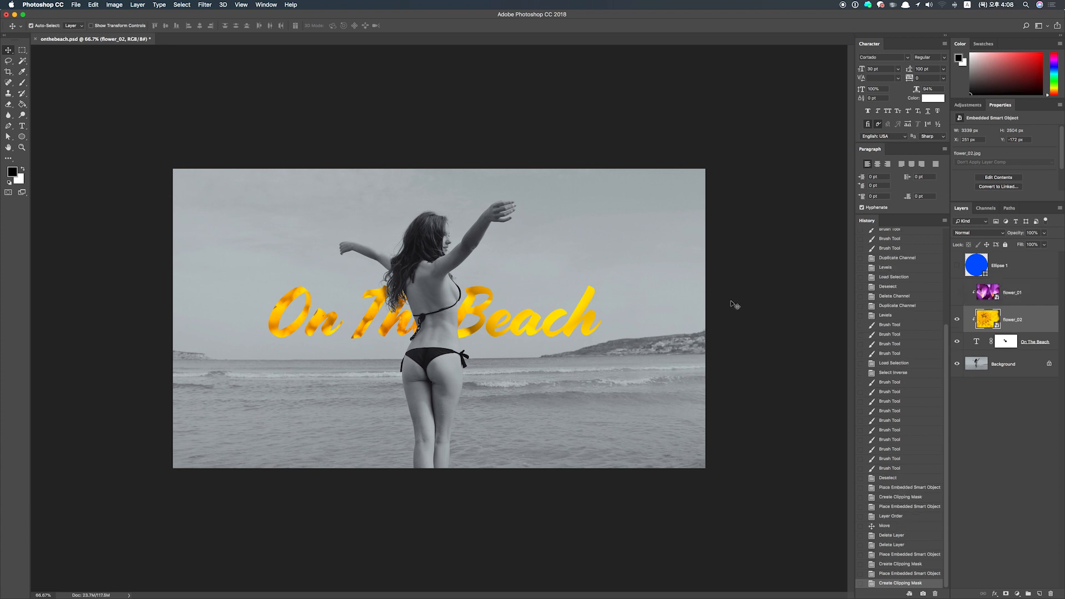
# Step: Open Hue/Saturation for the flower_02 layer and try Hue -97, Saturation -77 and Lightness -74
pyautogui.press('super+1')
pyautogui.press('super+u')
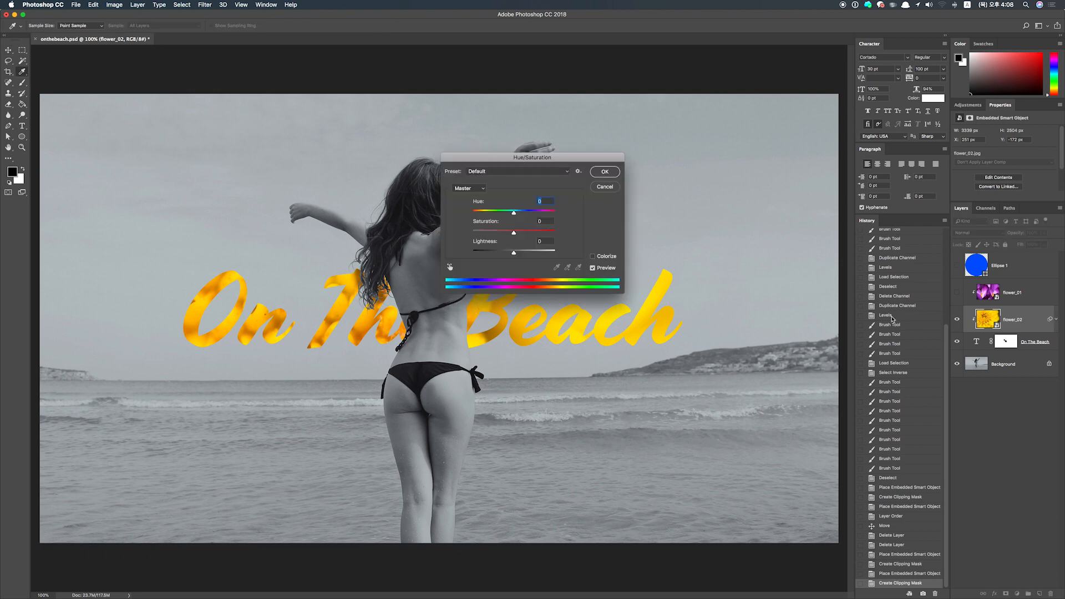
pyautogui.moveTo(558, 162); pyautogui.dragTo(747, 151)
pyautogui.moveTo(687, 205); pyautogui.dragTo(678, 226)
pyautogui.moveTo(720, 155); pyautogui.dragTo(762, 138)
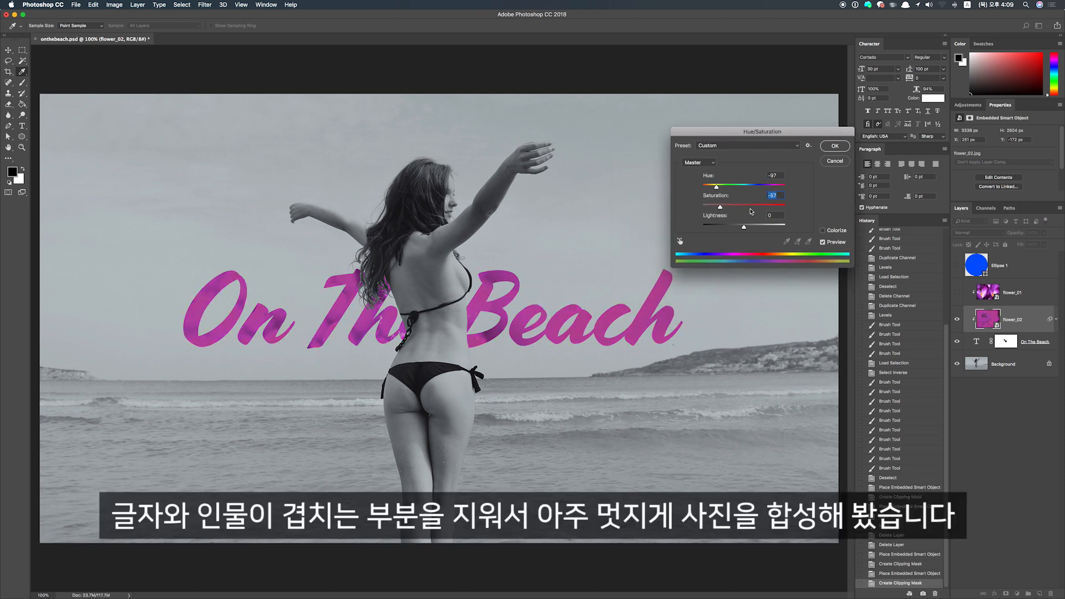
pyautogui.moveTo(758, 205); pyautogui.dragTo(717, 226)
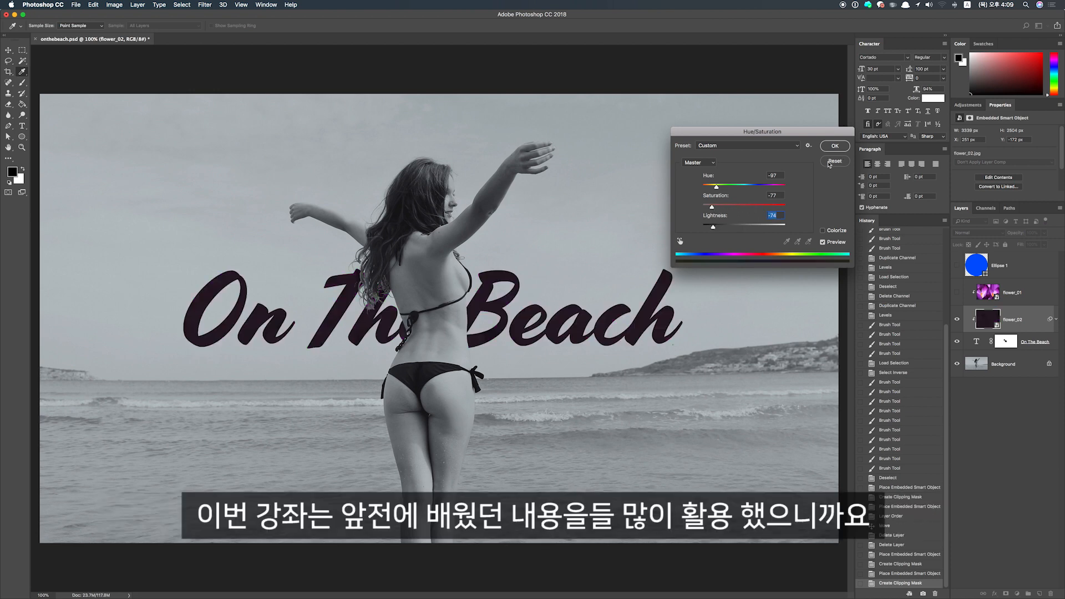
# Step: Reset the Hue/Saturation values and apply a Hue of -84 to the flower_02 layer
pyautogui.keyDown('alt'); pyautogui.click(829, 162); pyautogui.keyUp('alt')
pyautogui.moveTo(716, 187); pyautogui.dragTo(702, 189)
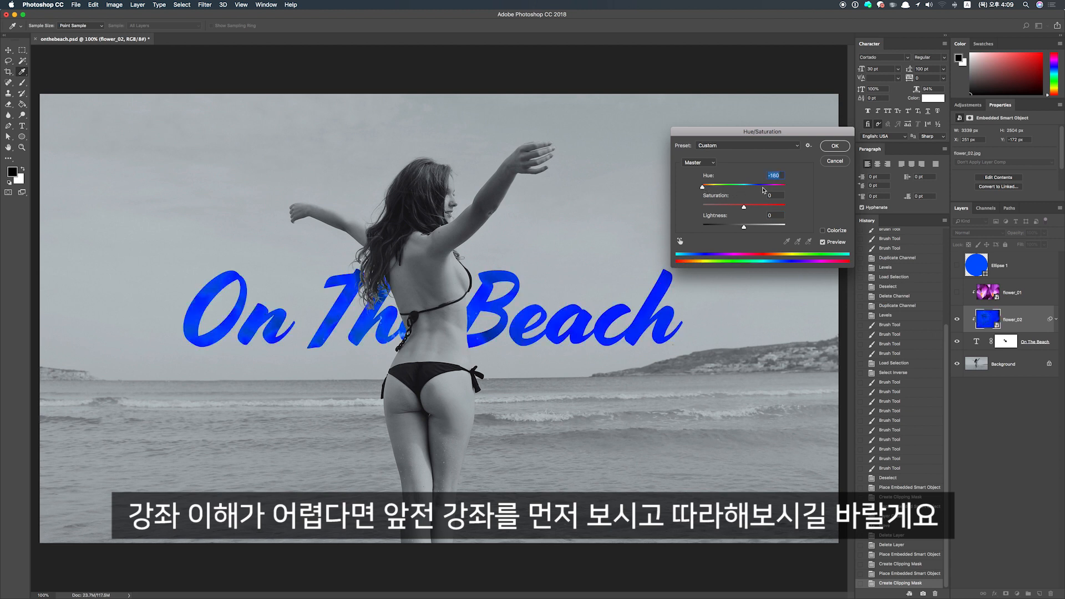
pyautogui.moveTo(714, 189)
pyautogui.mouseDown()
pyautogui.moveTo(725, 189)
pyautogui.moveTo(714, 190)
pyautogui.mouseUp()
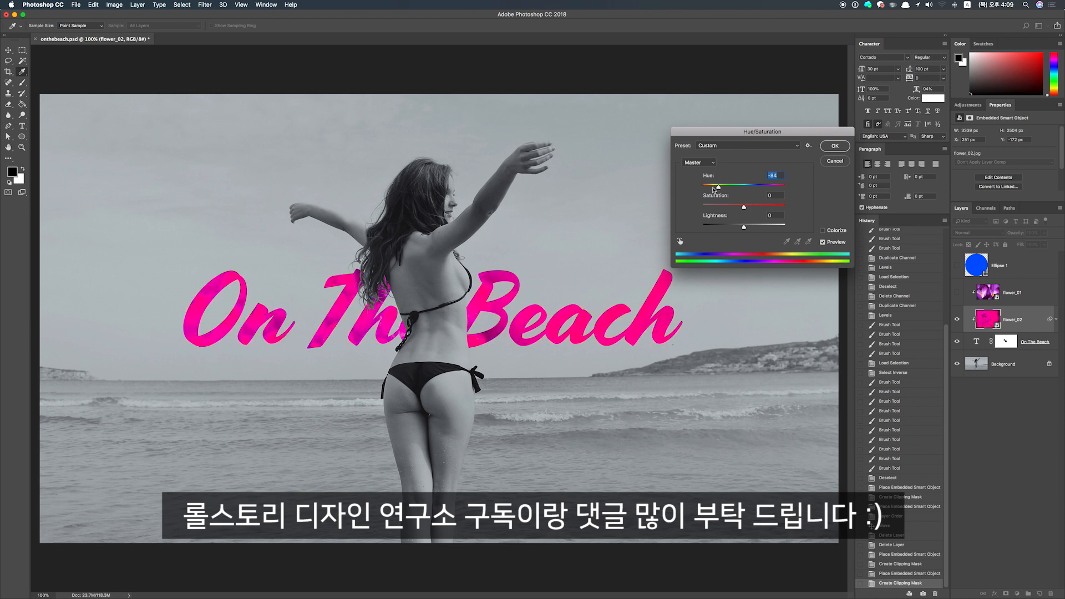
pyautogui.click(835, 146)
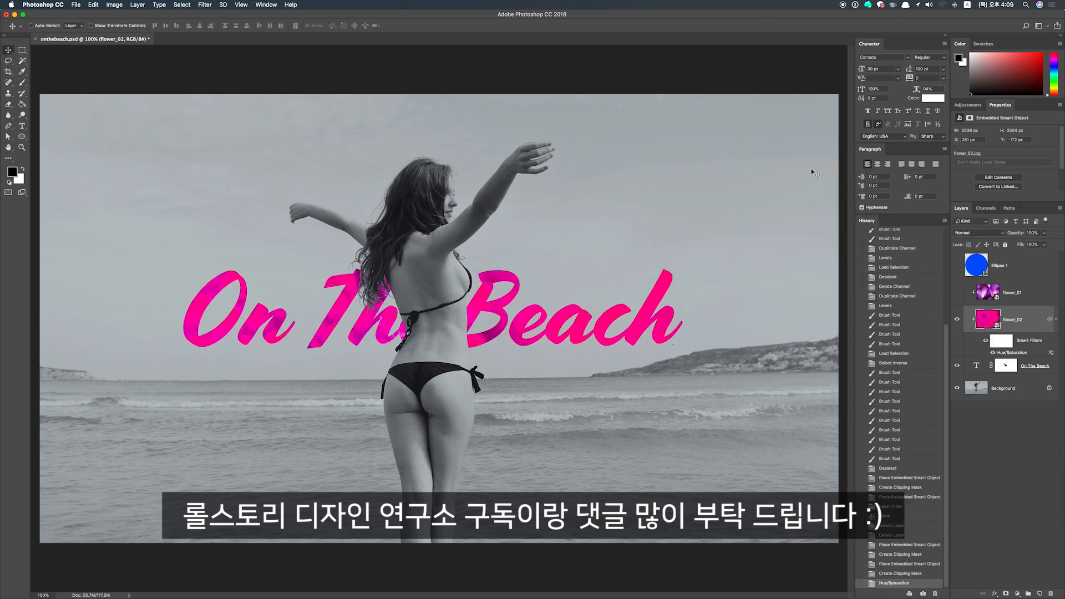